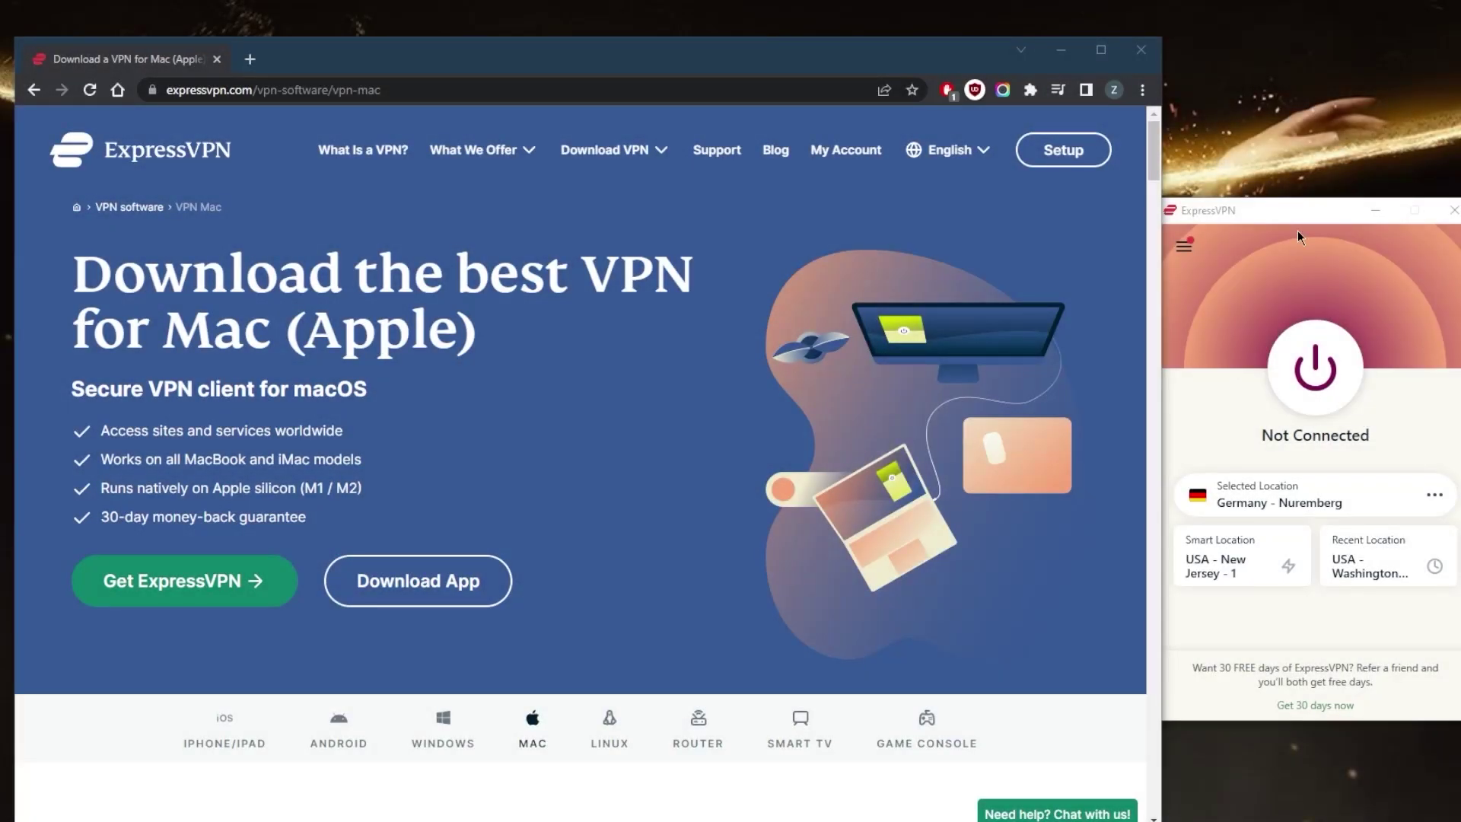
Bring the ExpressVPN window to the front beside the browser, with Germany - Nuremberg selected.
click(855, 59)
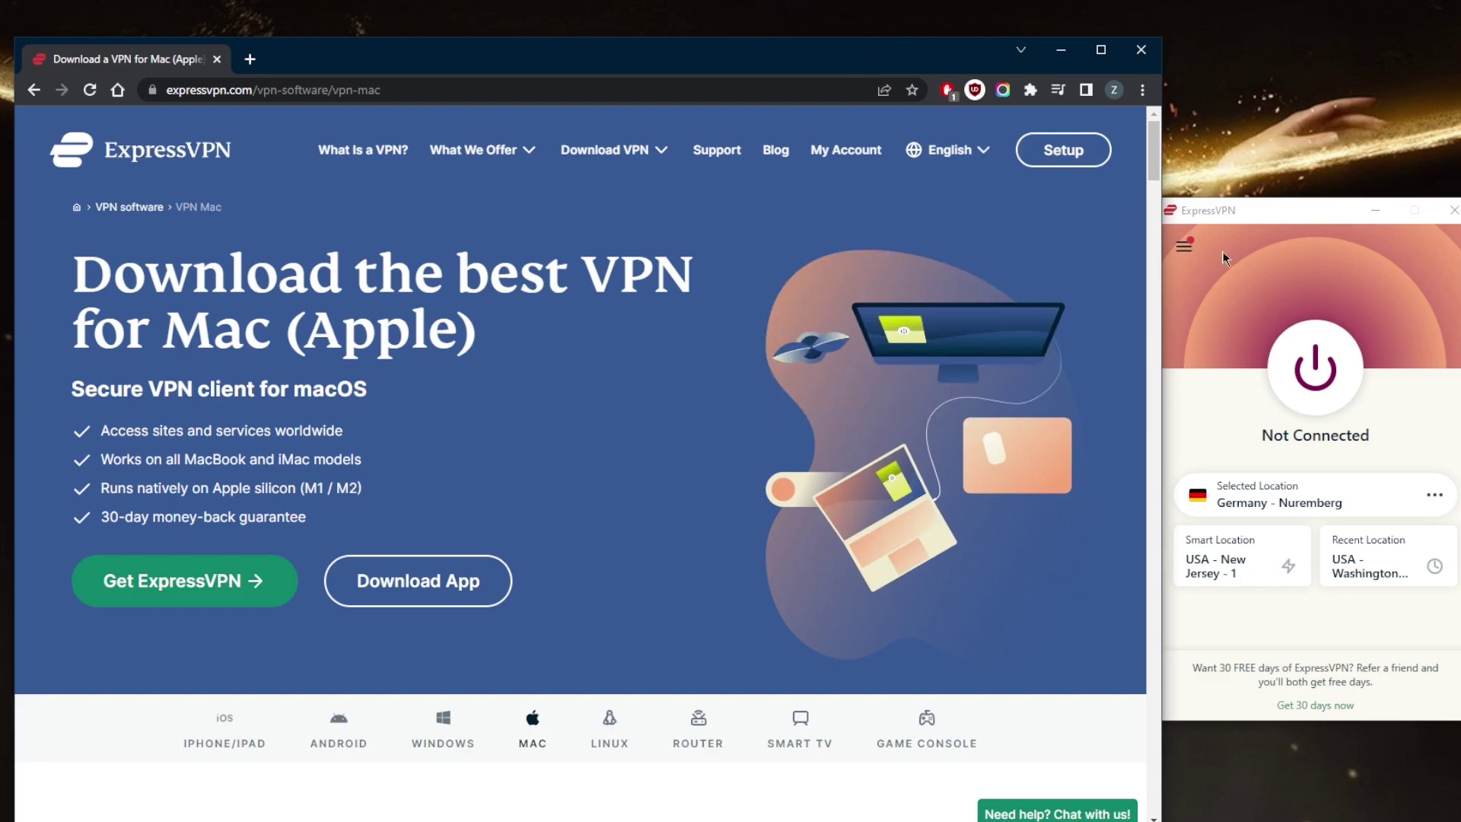
click(1263, 271)
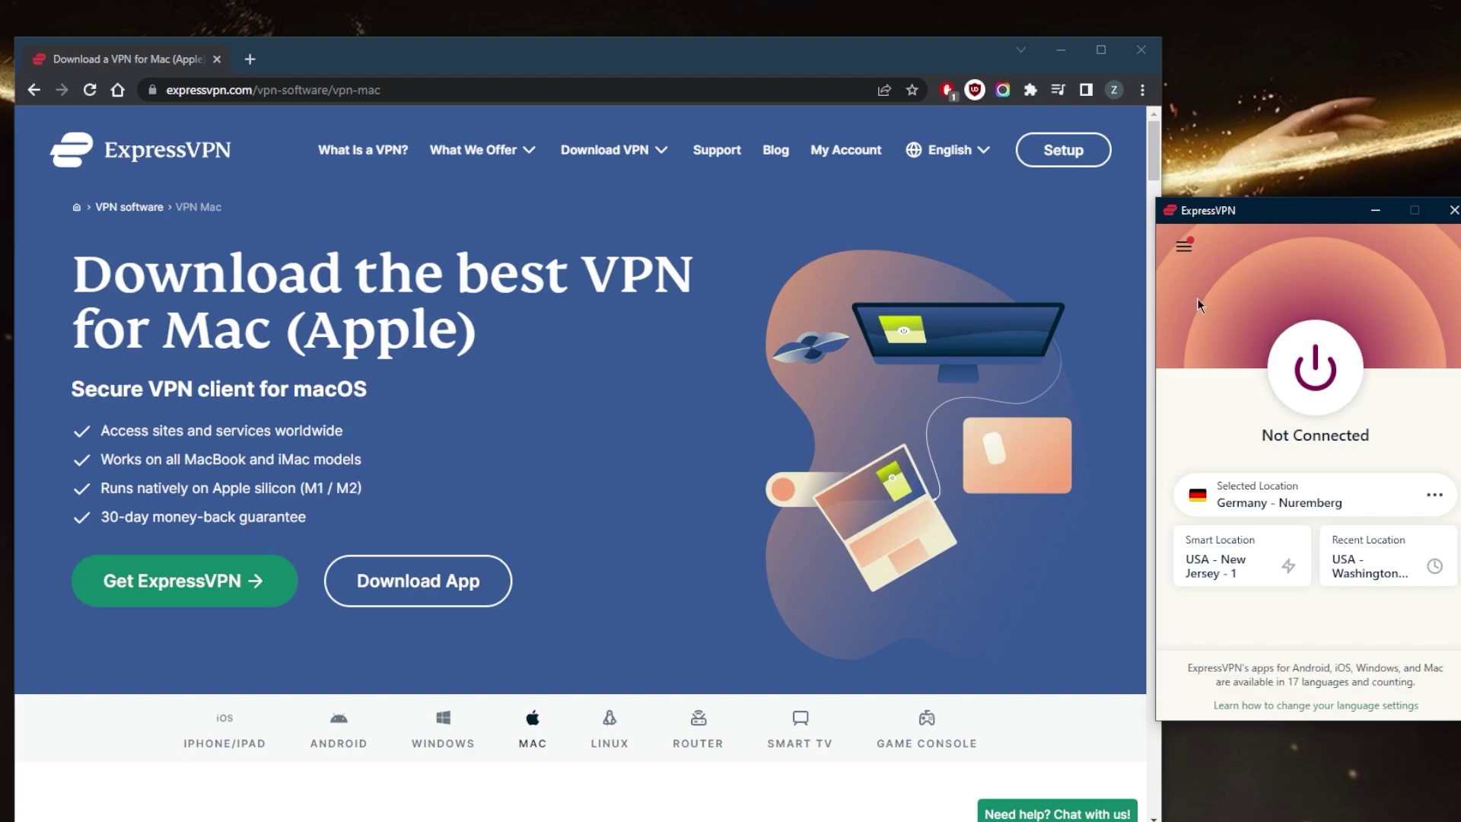
Briefly connect to Germany - Nuremberg, then disconnect.
click(1302, 382)
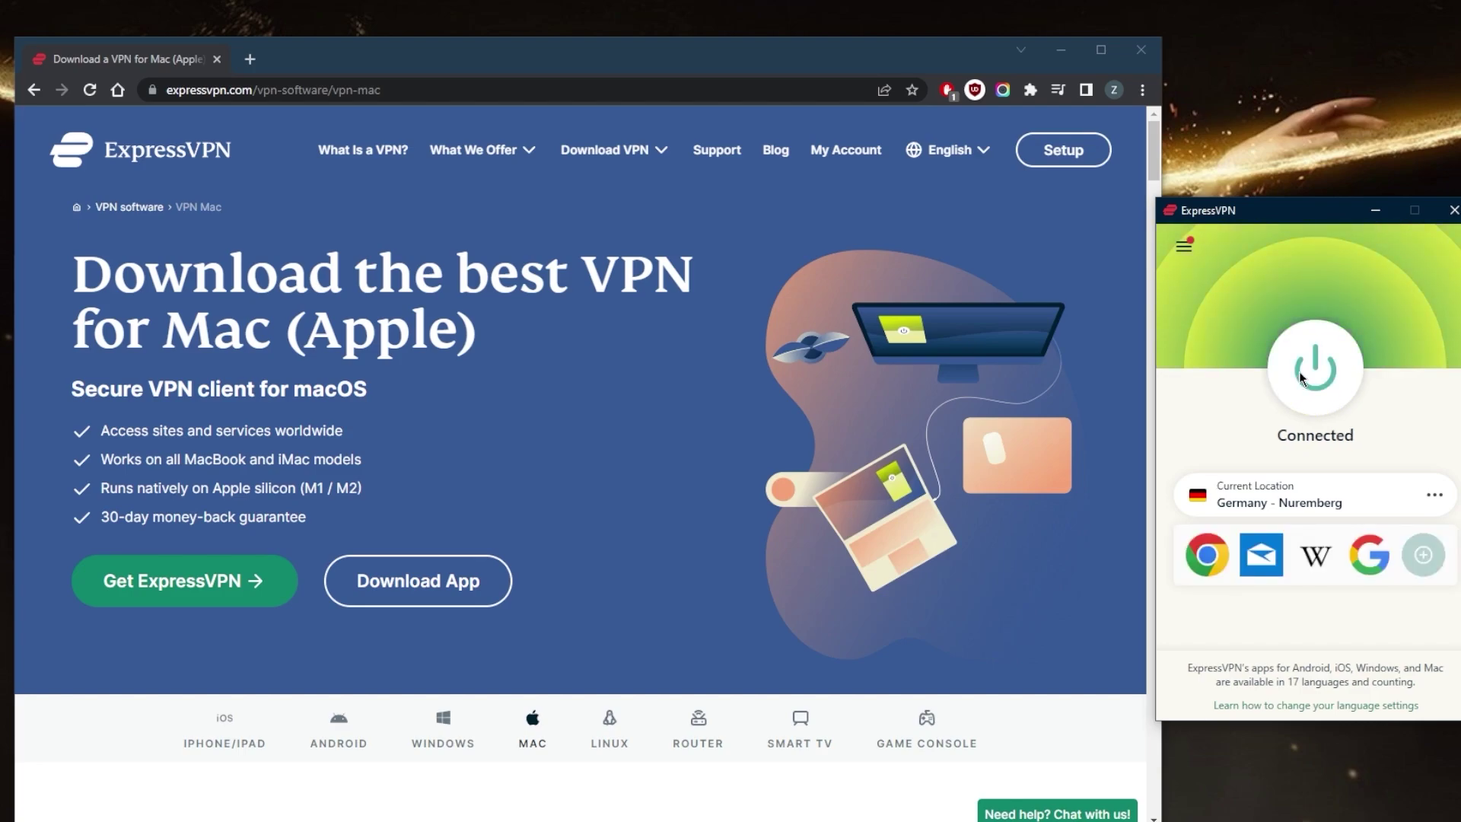
click(1302, 373)
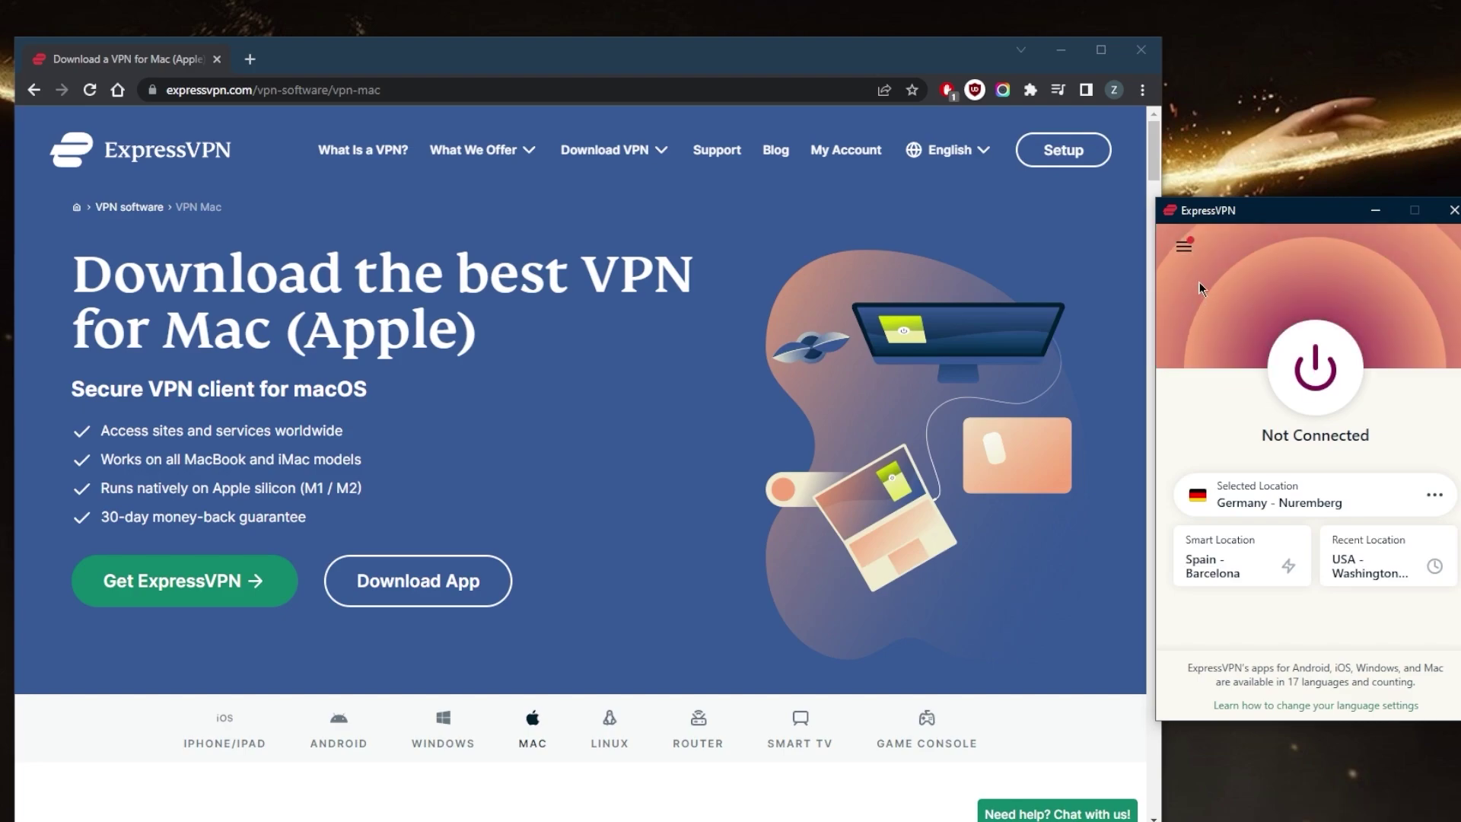
Choose USA - Chicago under All Locations > Americas > United States and connect to it.
click(1184, 247)
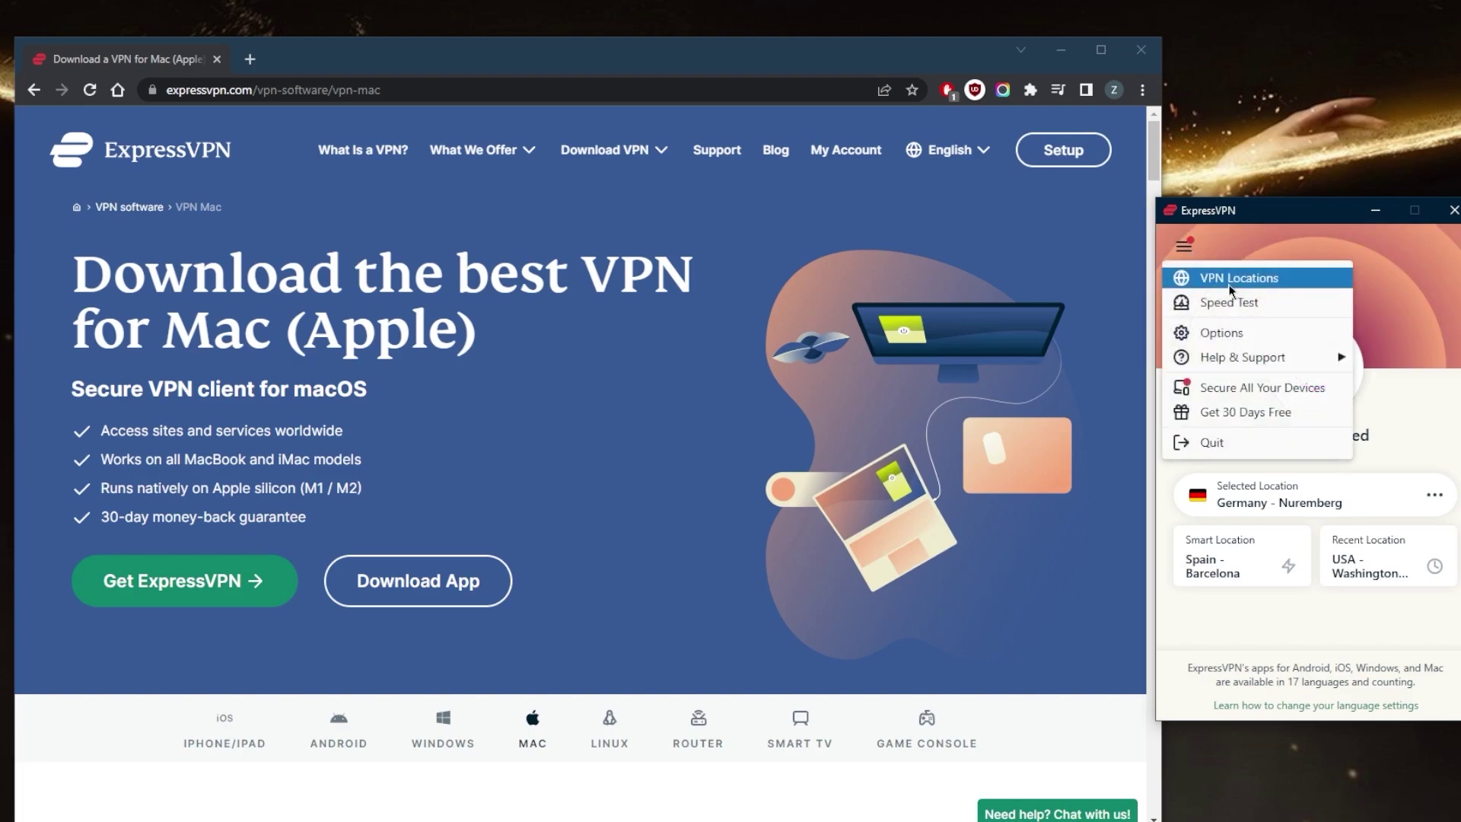
click(1229, 284)
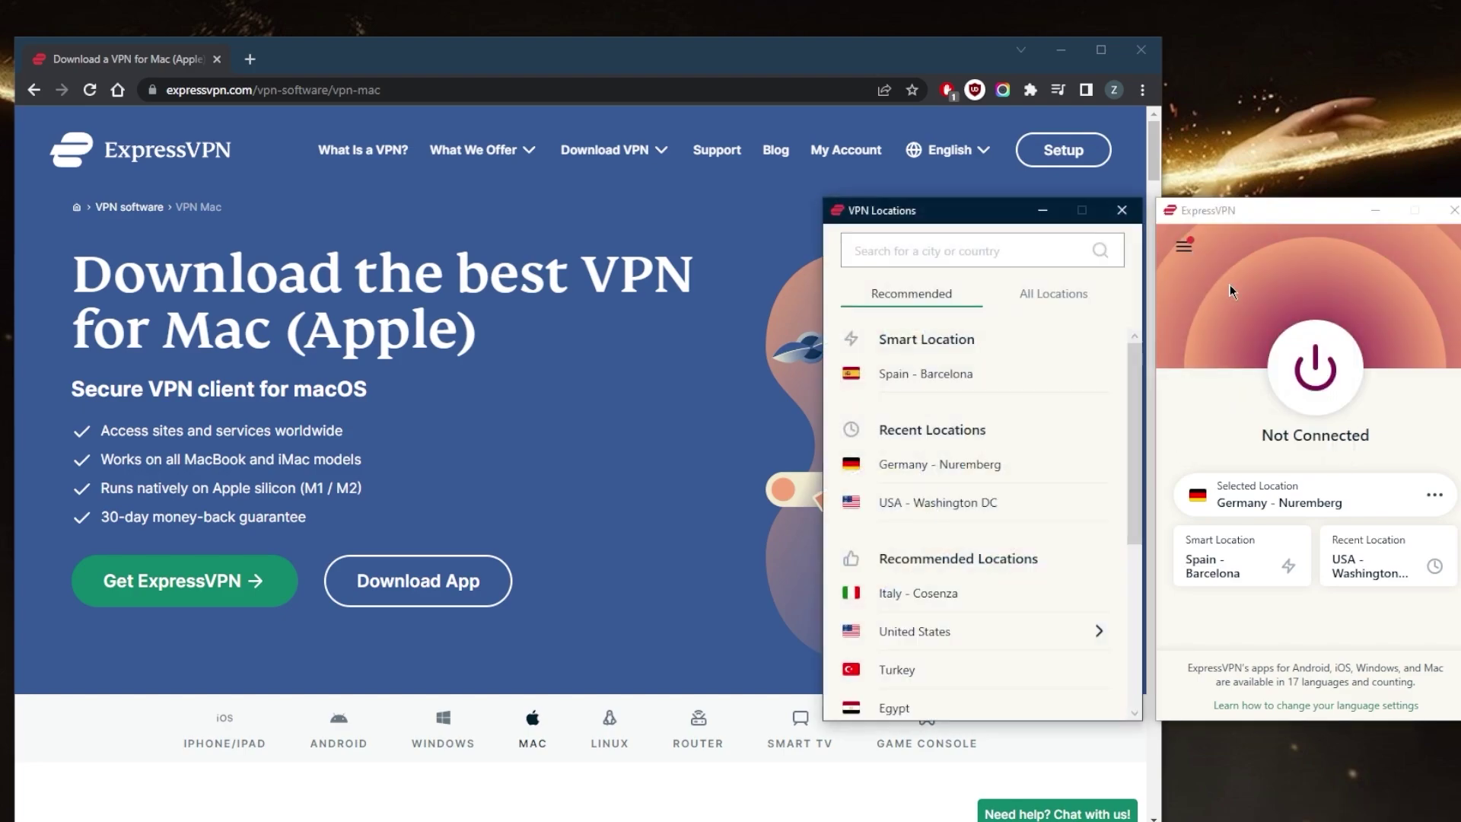
click(1070, 294)
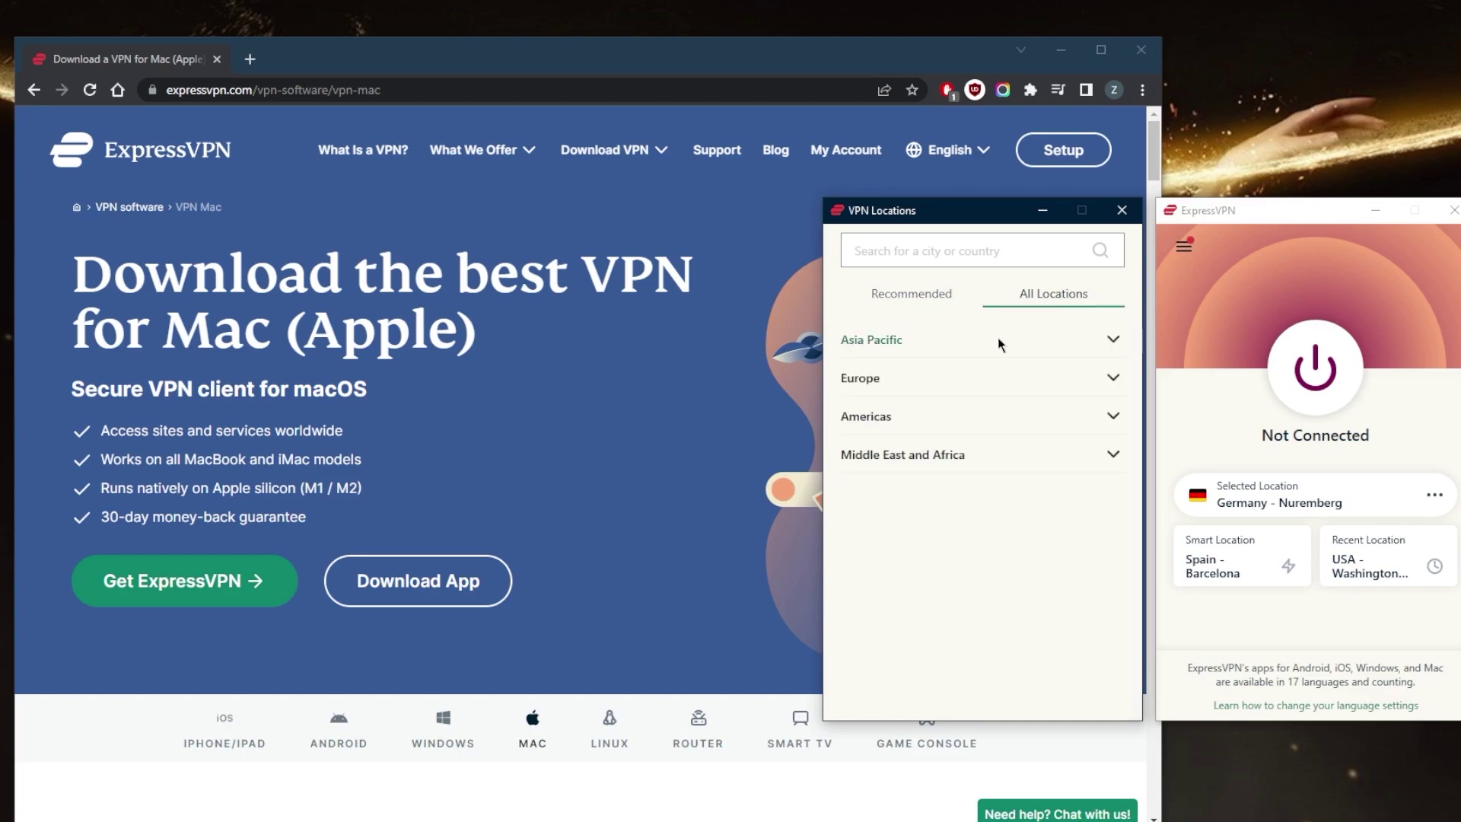
click(1109, 417)
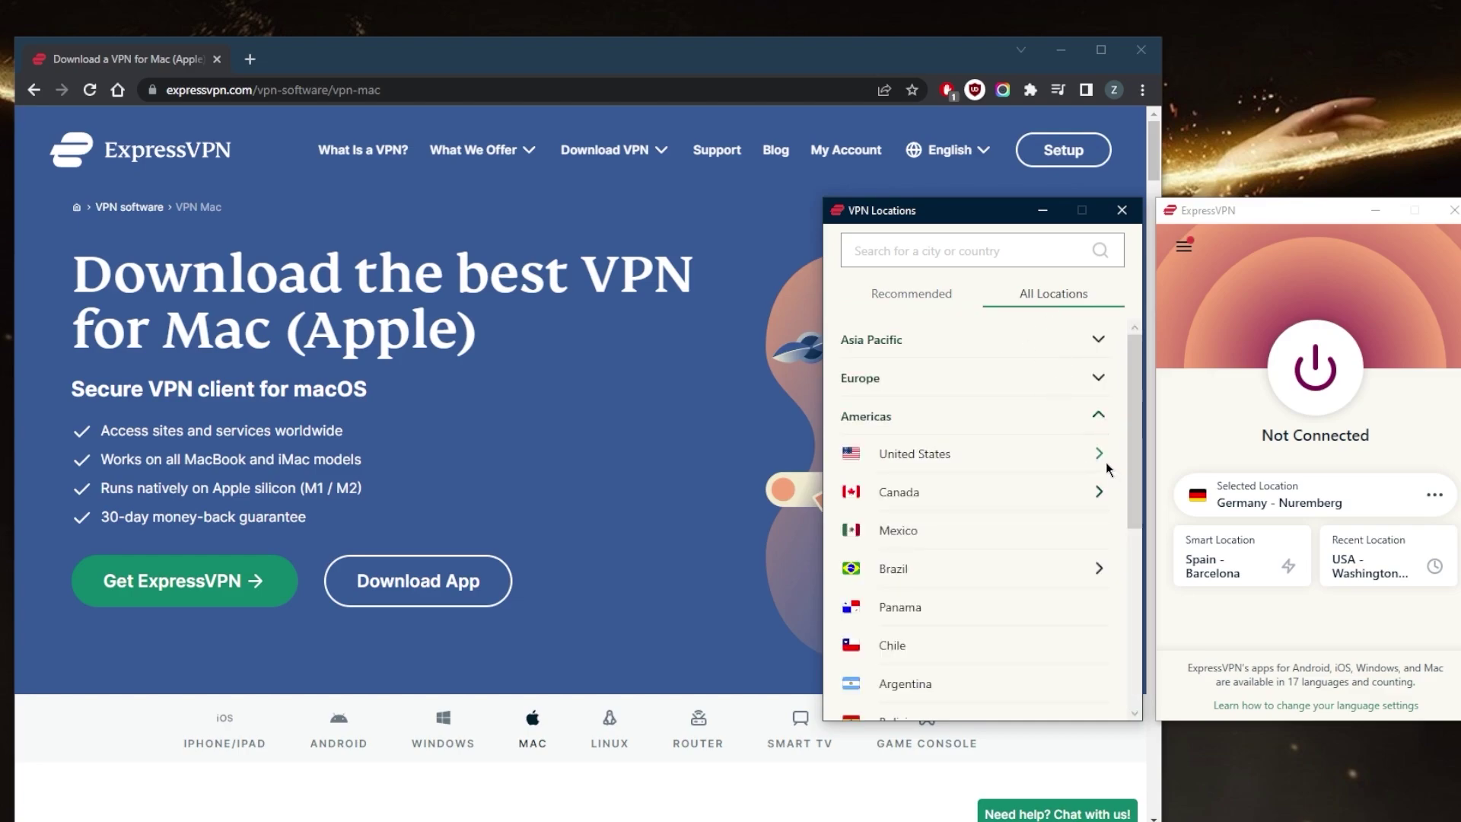
click(1106, 460)
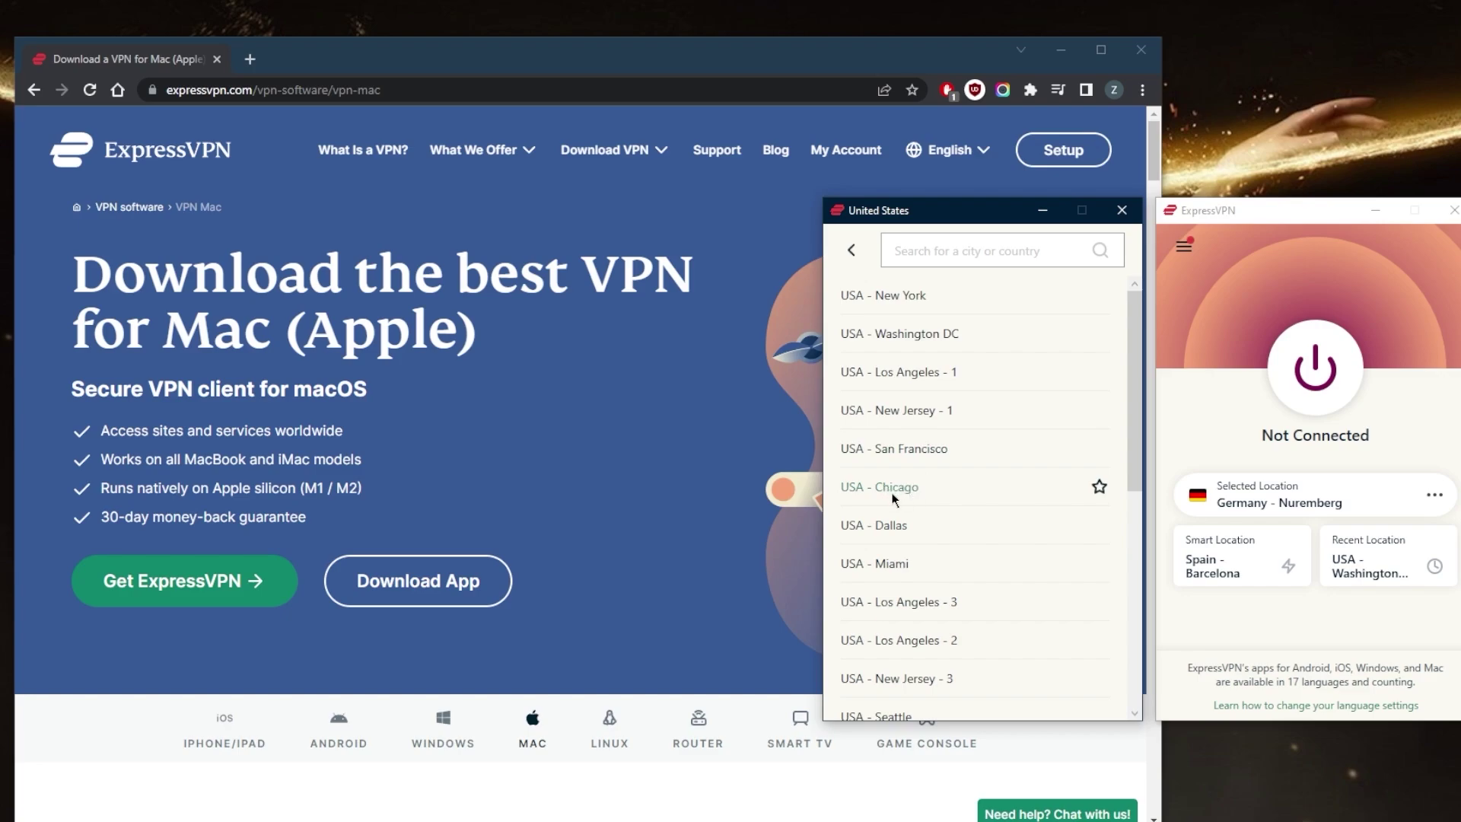
click(910, 491)
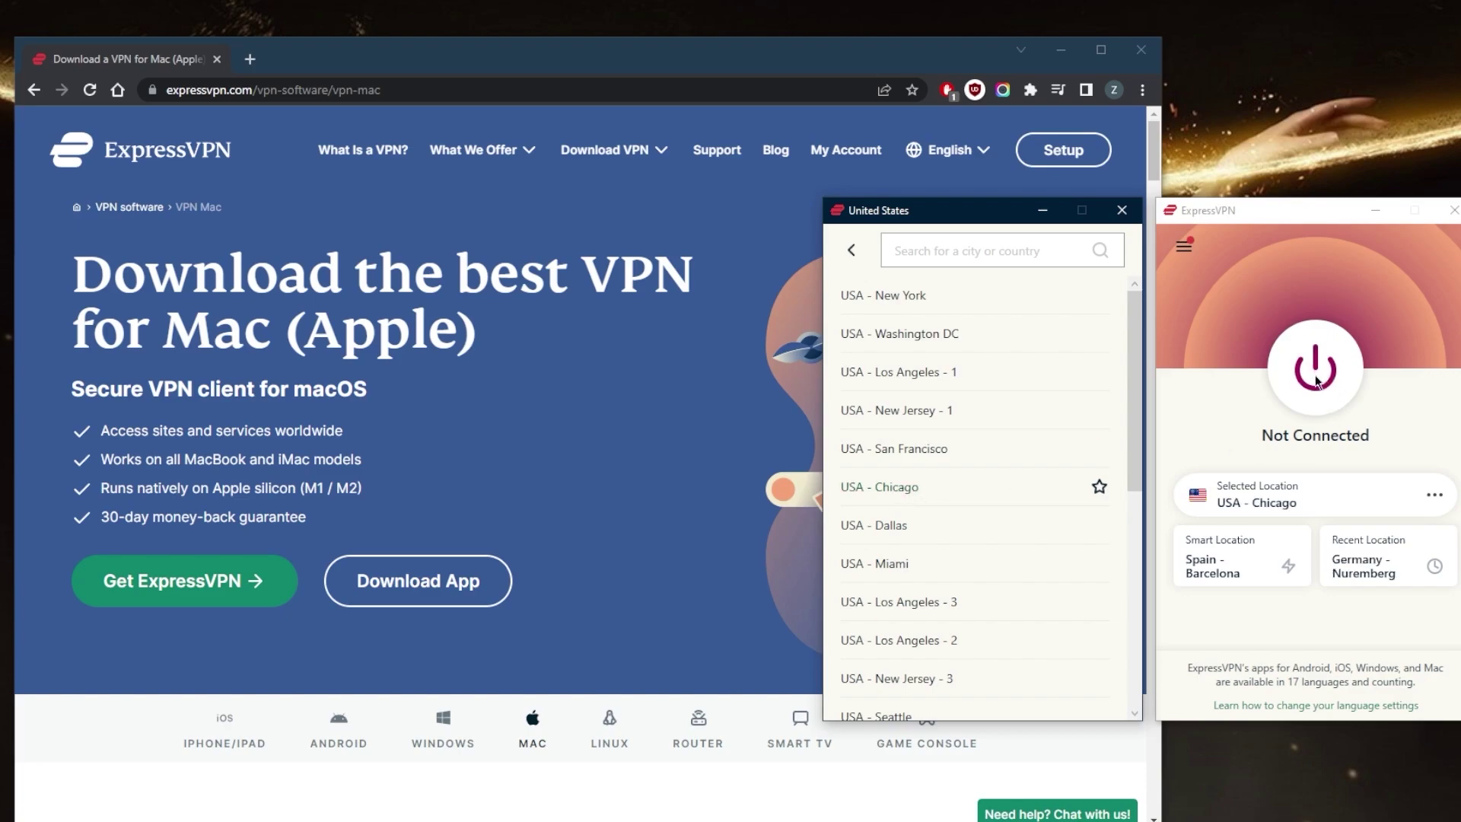
double_click(962, 495)
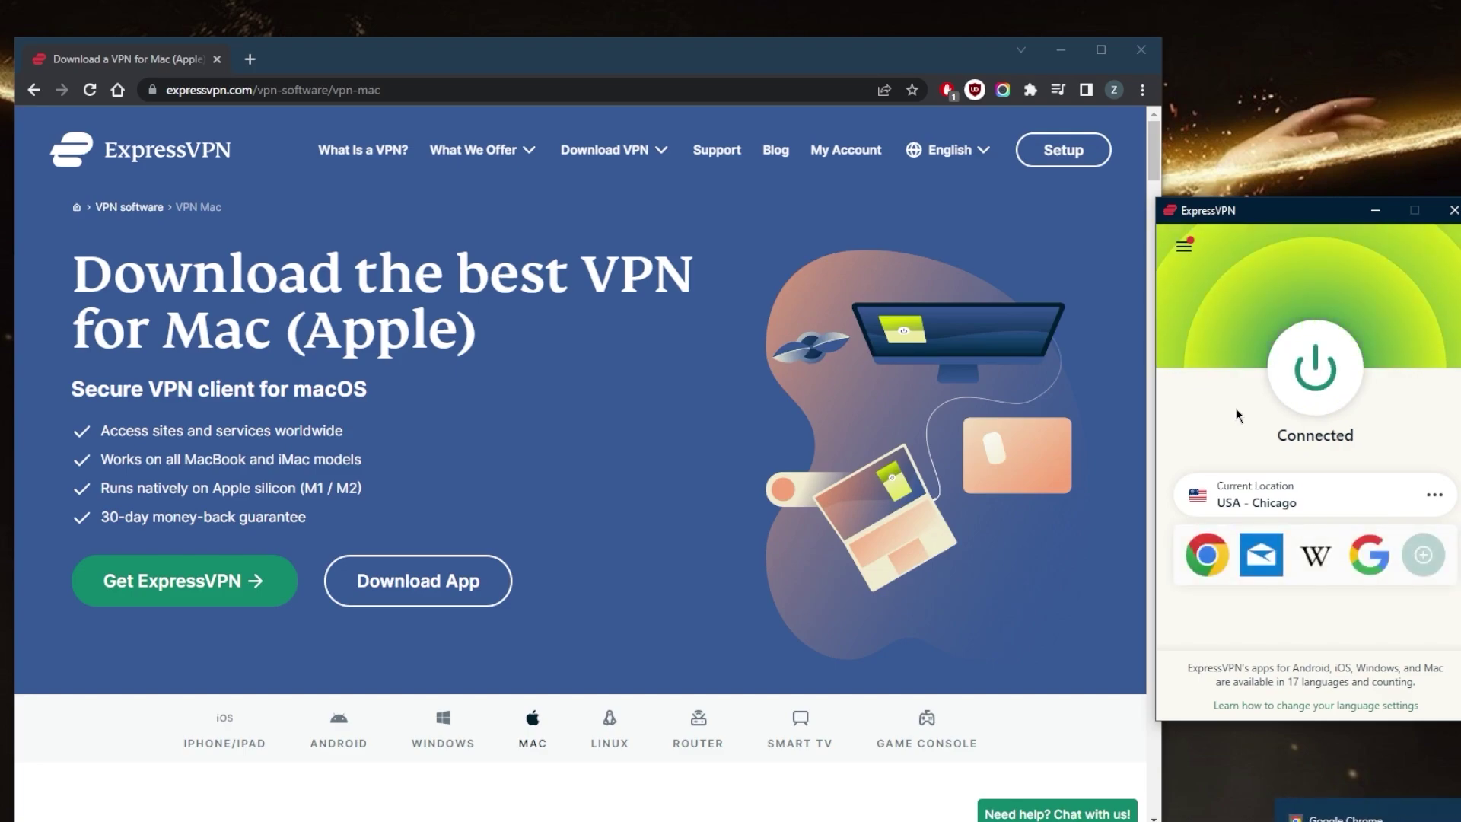
Disconnect from USA - Chicago and bring up the app's Options.
click(1303, 382)
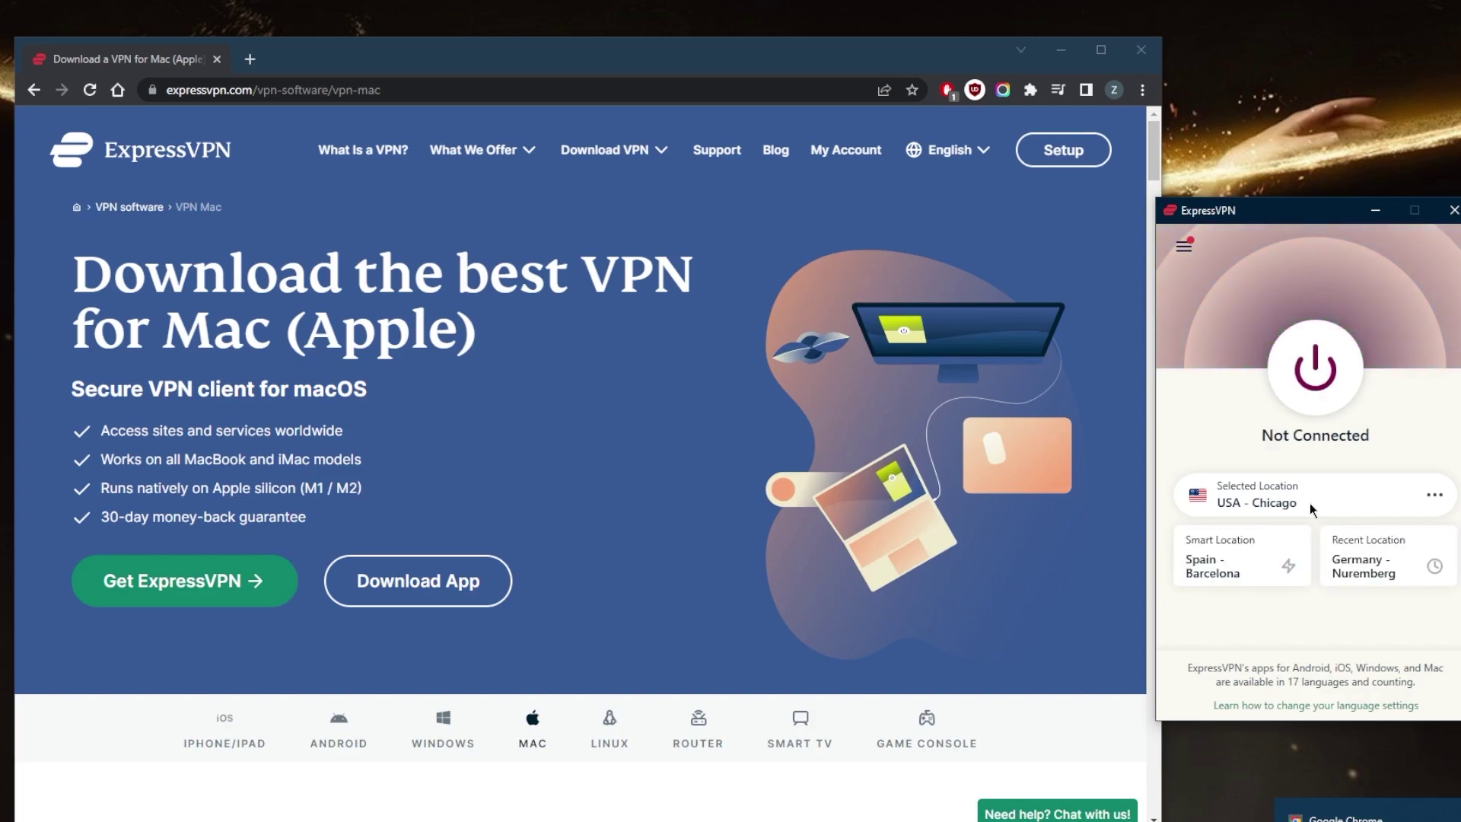
click(1183, 245)
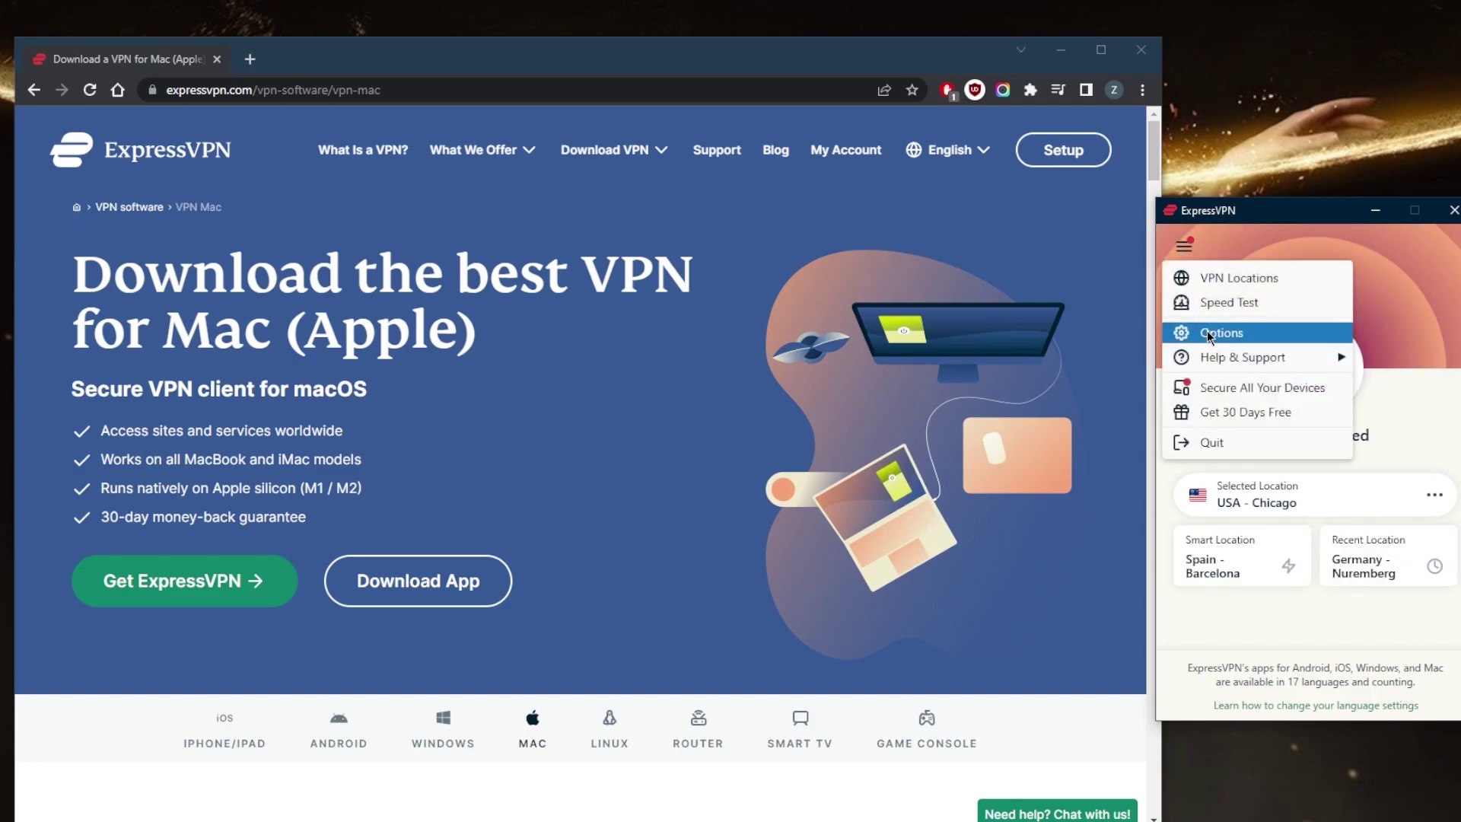
click(1207, 330)
Browse the Shortcuts, Browsers, Advanced and Protocol tabs, ending on Lightway - UDP.
click(961, 262)
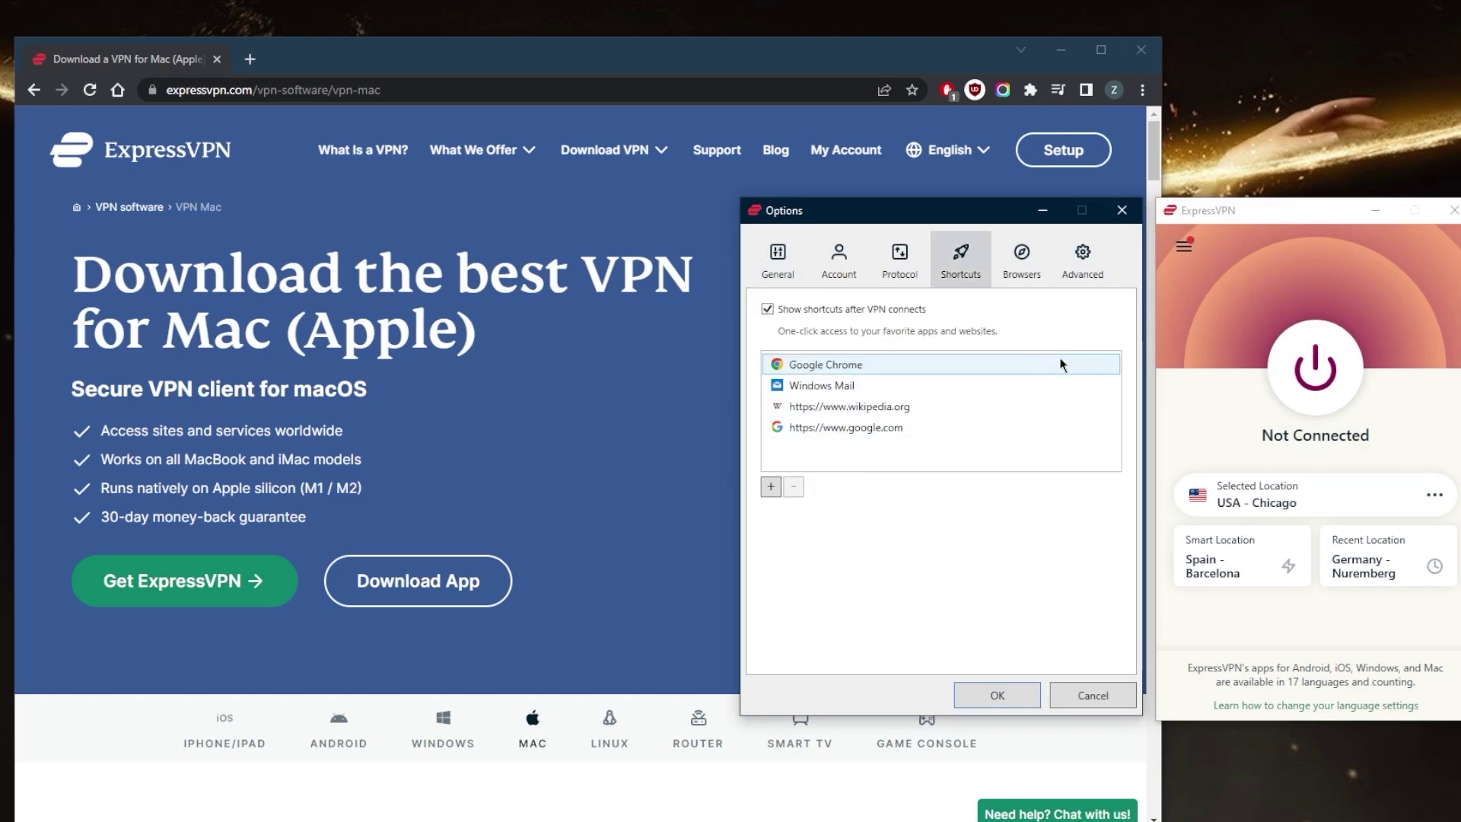
click(1017, 283)
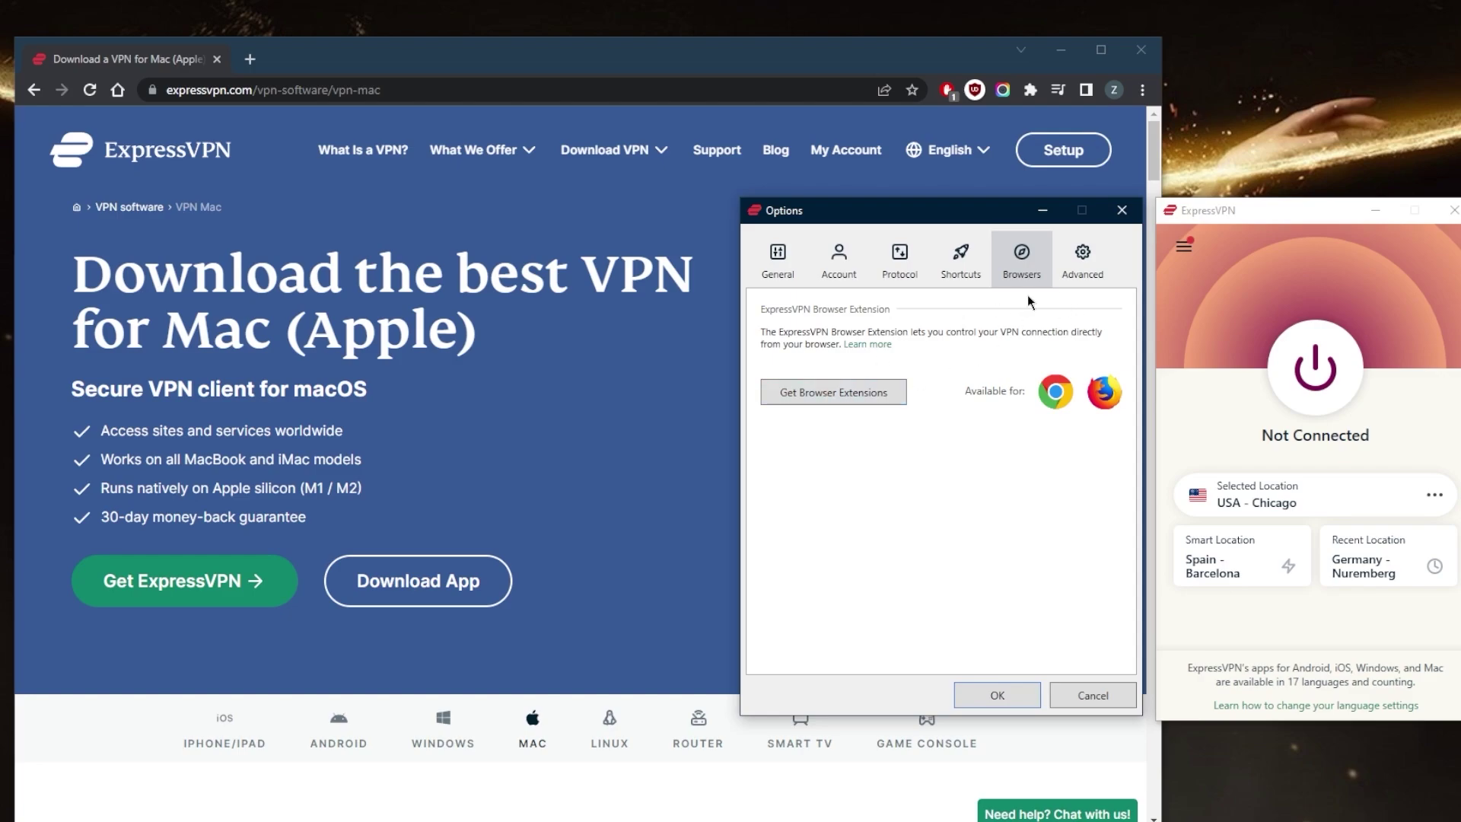
key(ctrl+Tab)
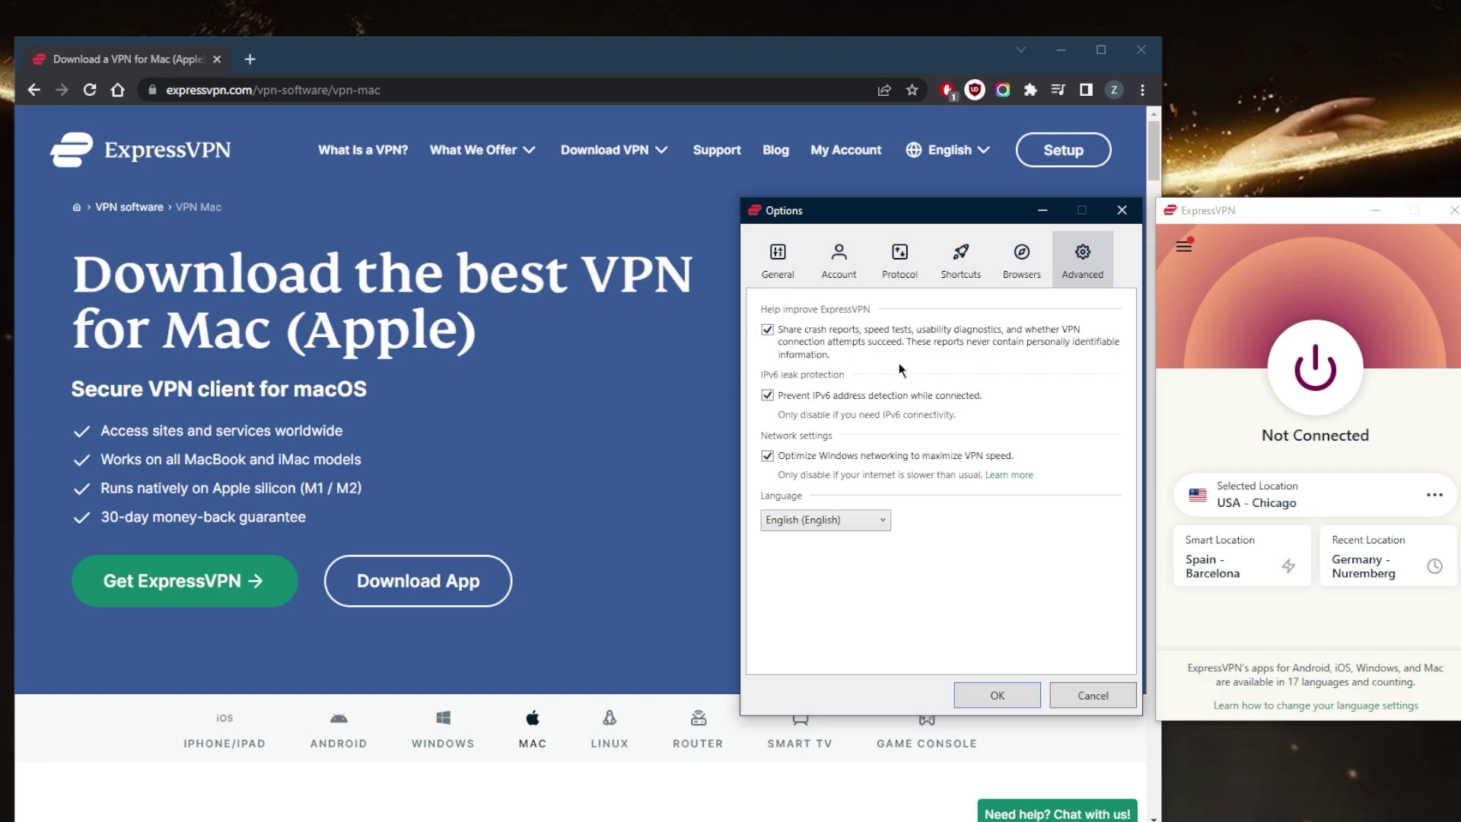
click(899, 264)
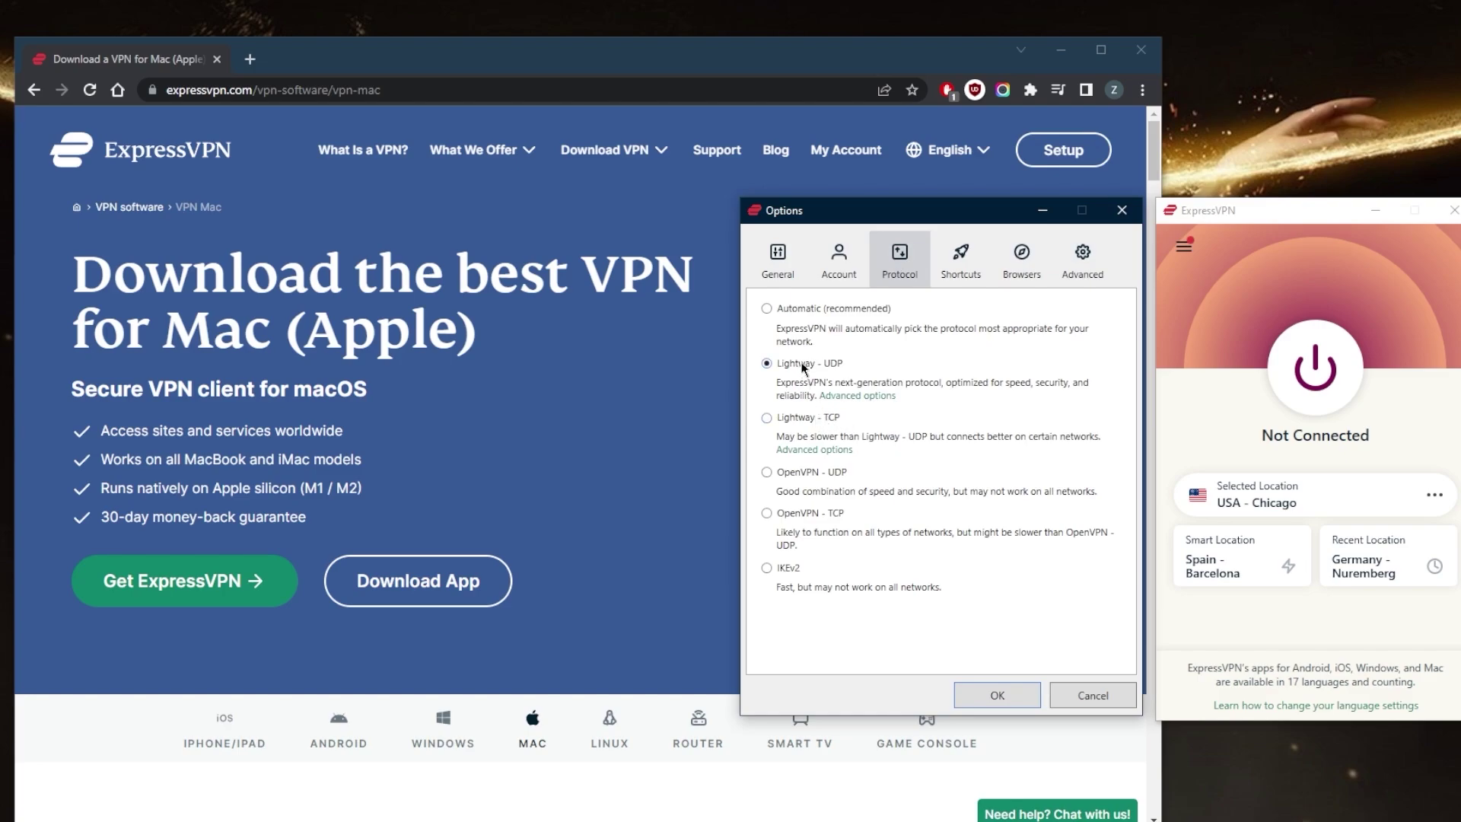
Switch the protocol to Automatic (recommended), then view the General settings.
click(765, 309)
click(777, 273)
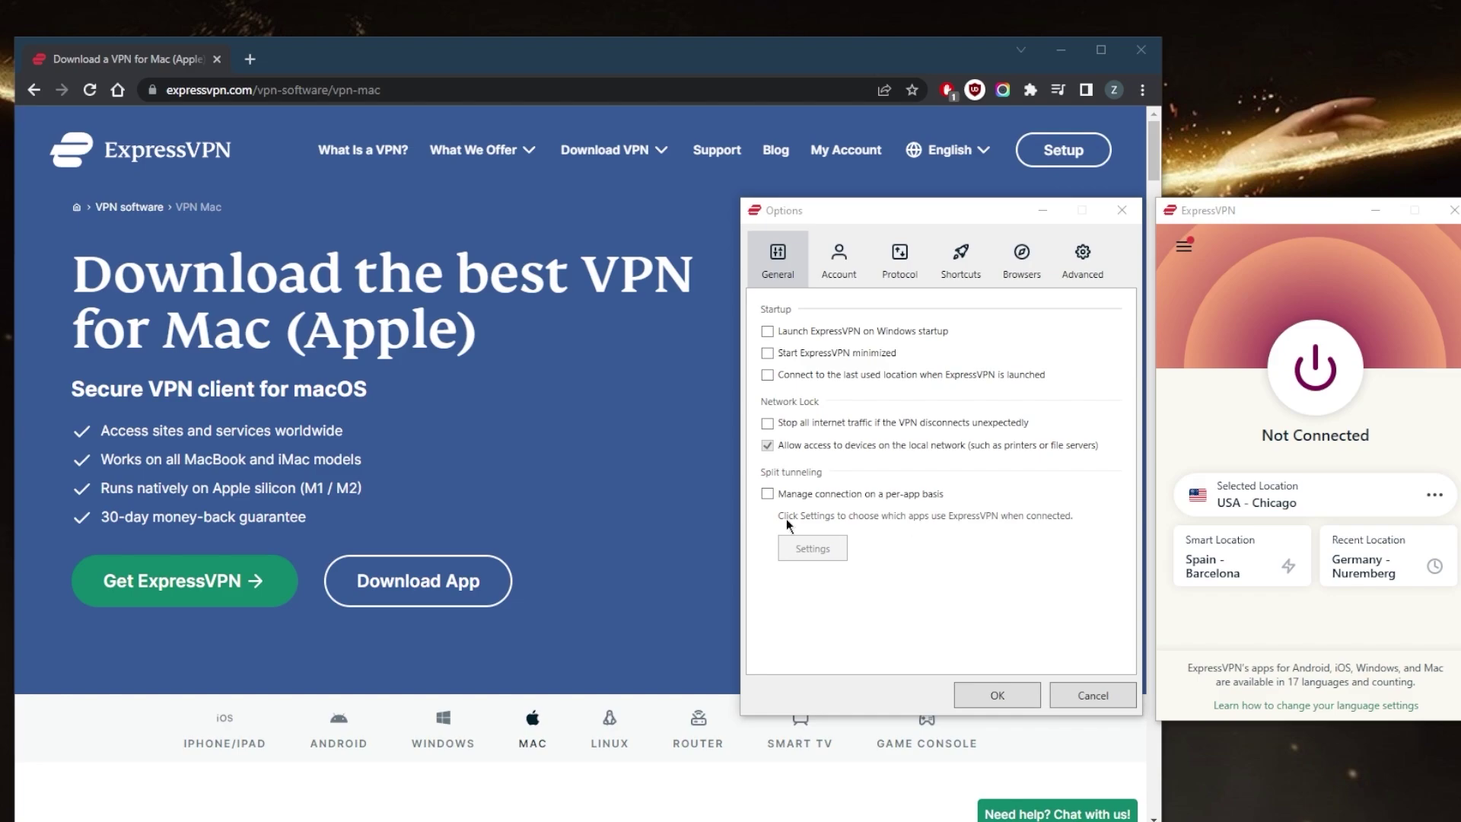
Enable per-app connection management and set split tunneling to only allow selected apps.
click(768, 496)
click(827, 553)
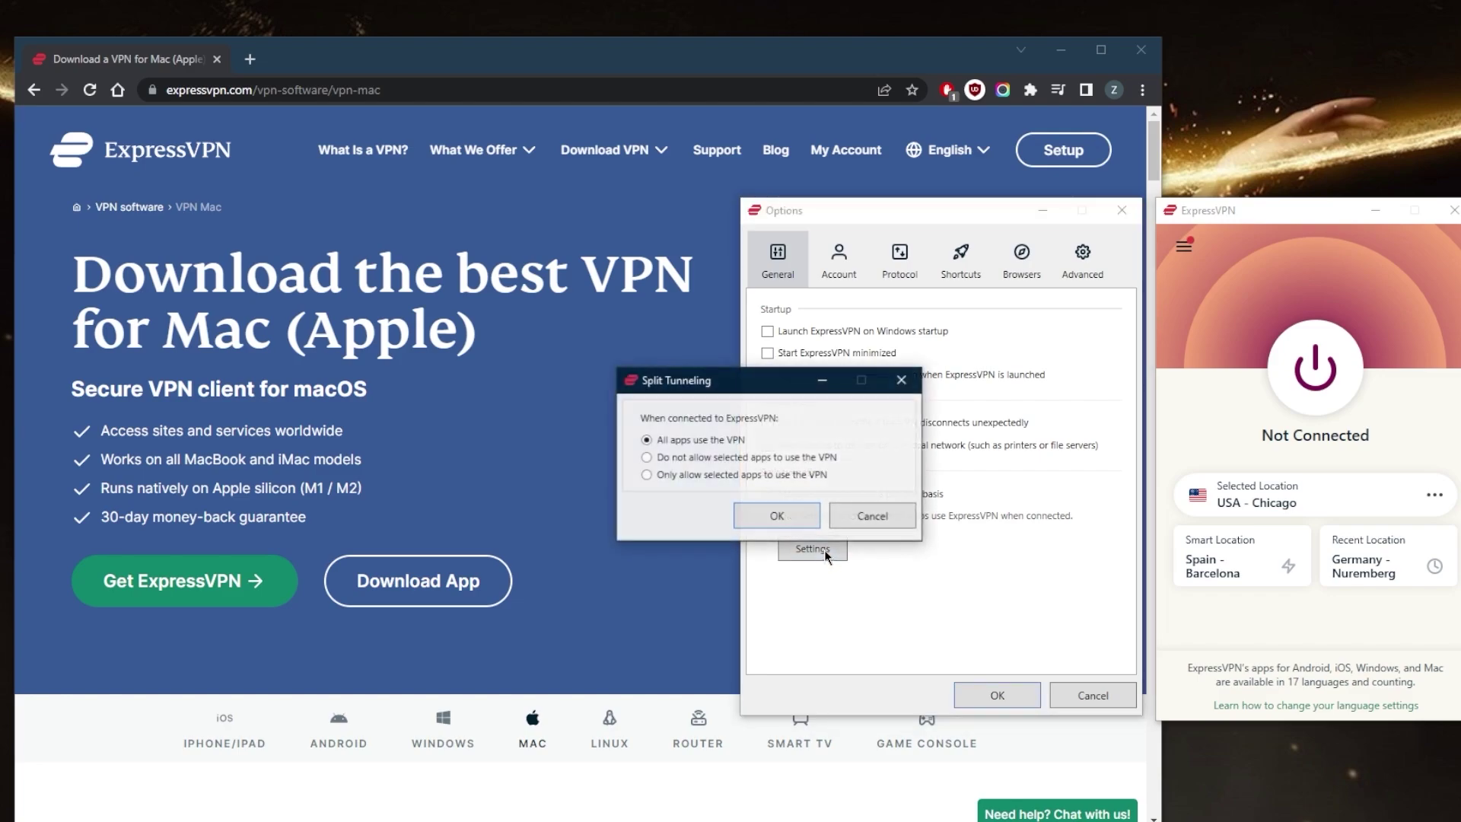
click(678, 474)
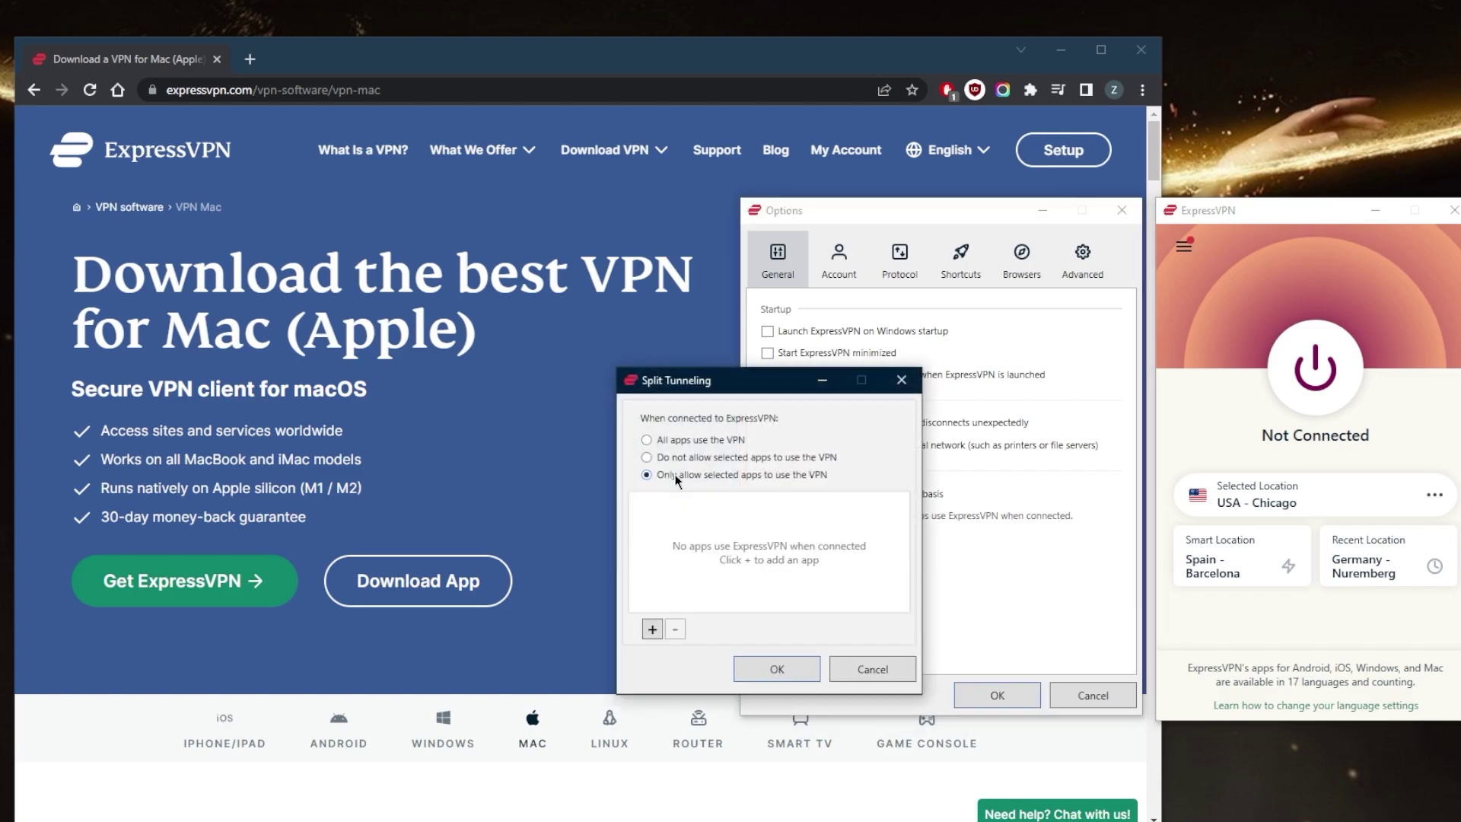
Add Google Chrome and qBittorrent and save, then switch to 'Do not allow selected apps'.
click(652, 628)
click(650, 408)
scroll(648, 426, down, 1)
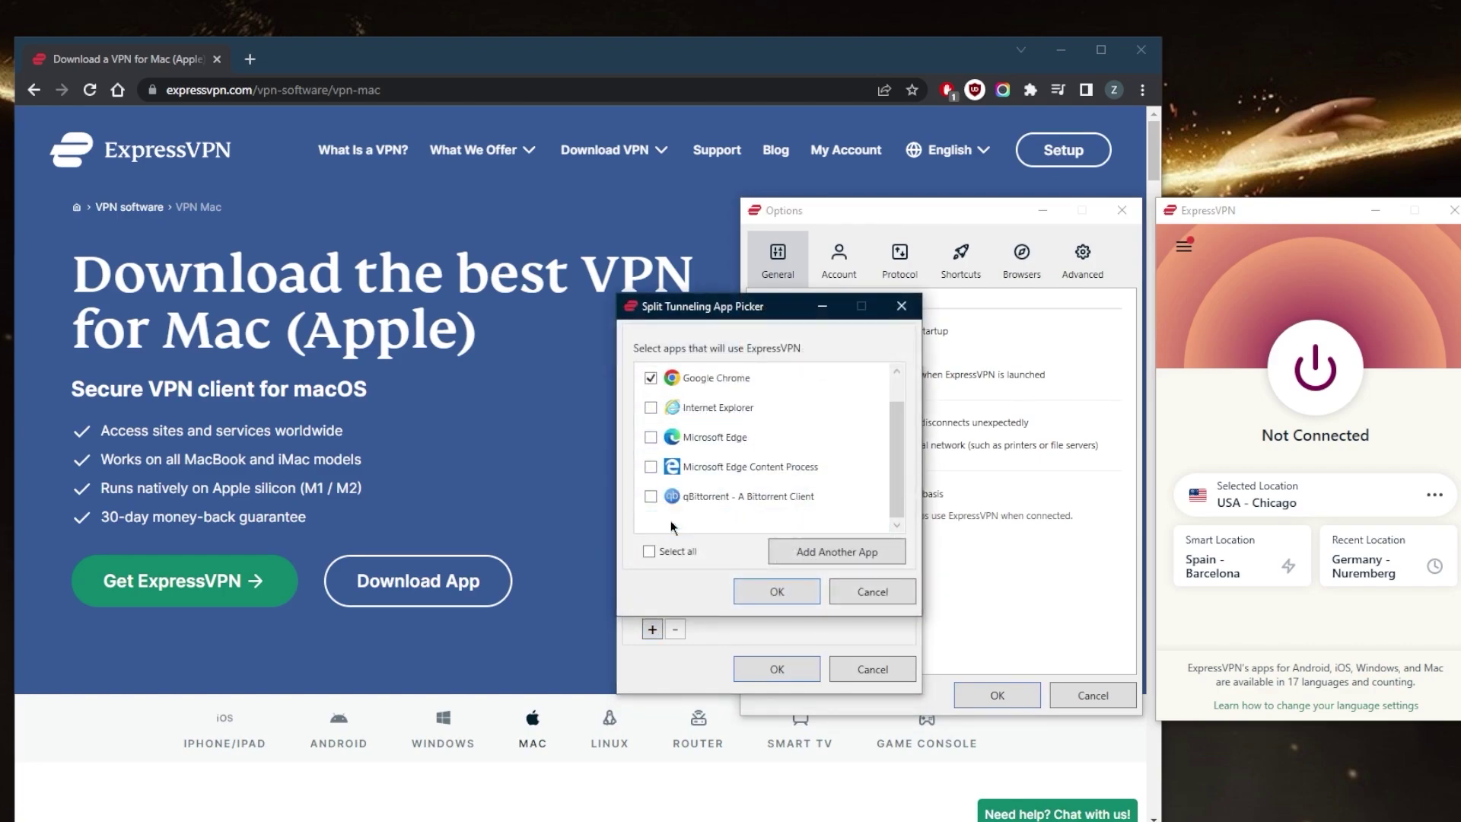
click(651, 497)
click(787, 587)
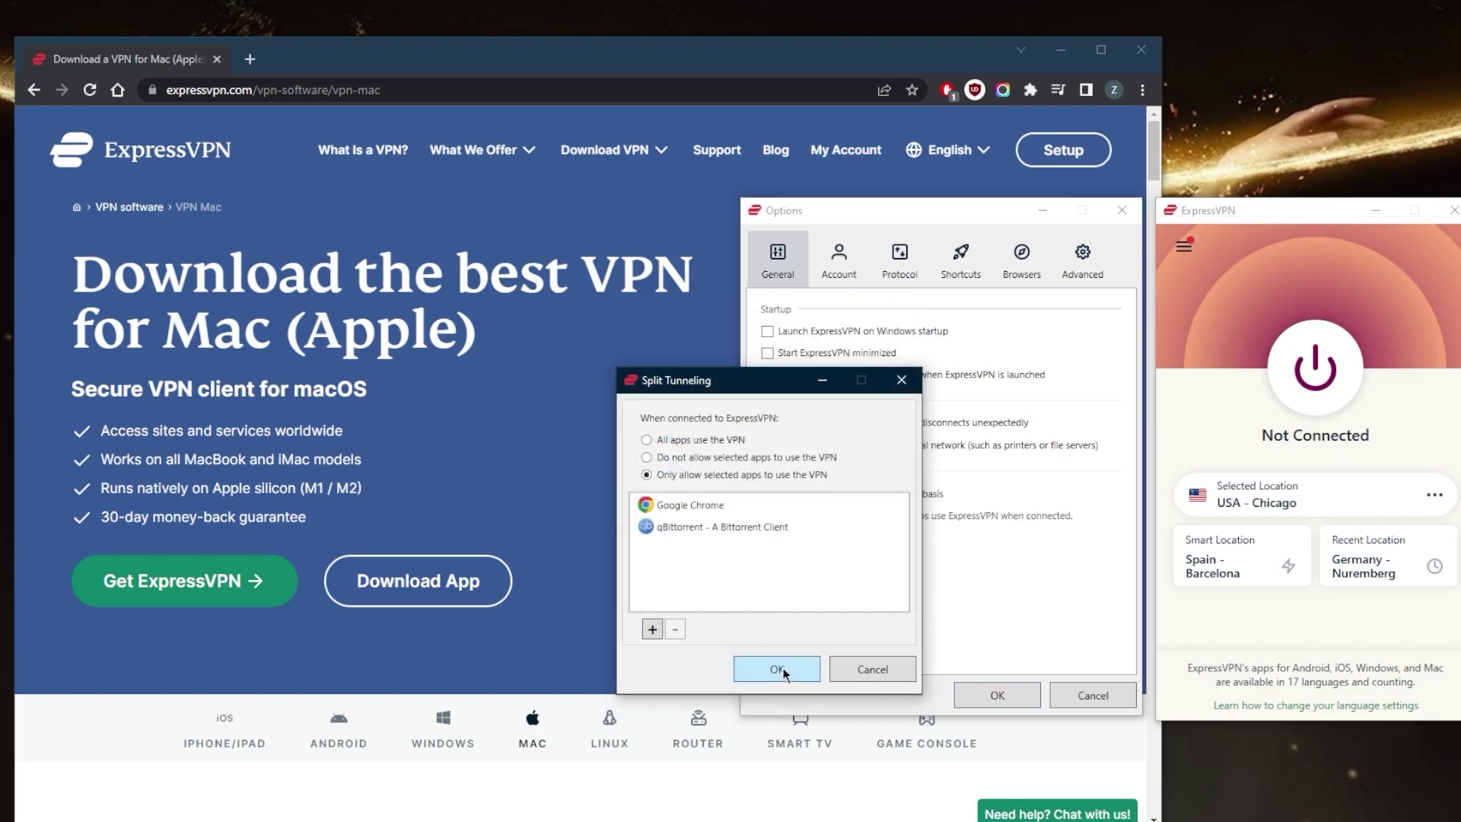
click(778, 663)
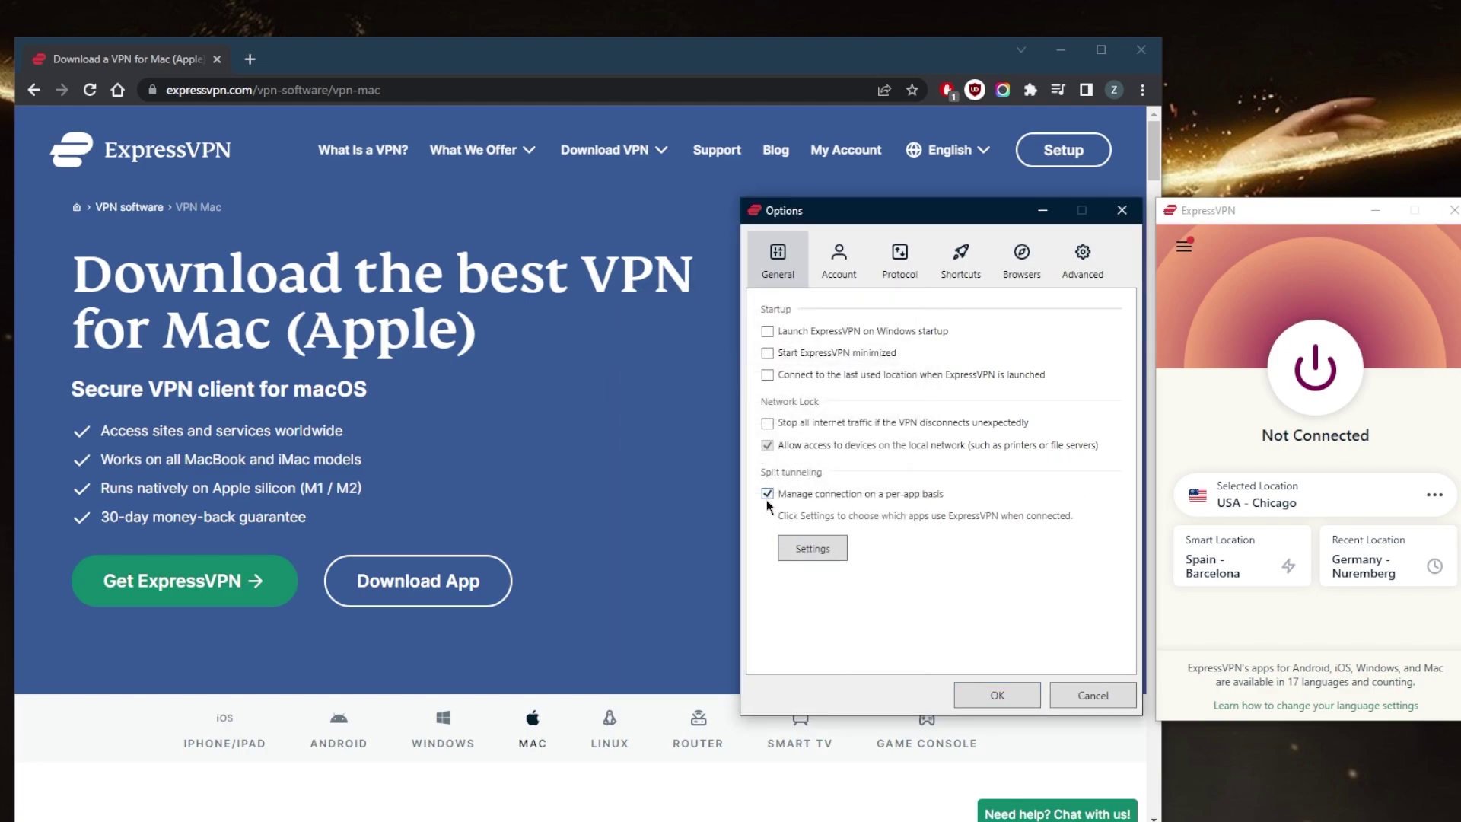
click(813, 548)
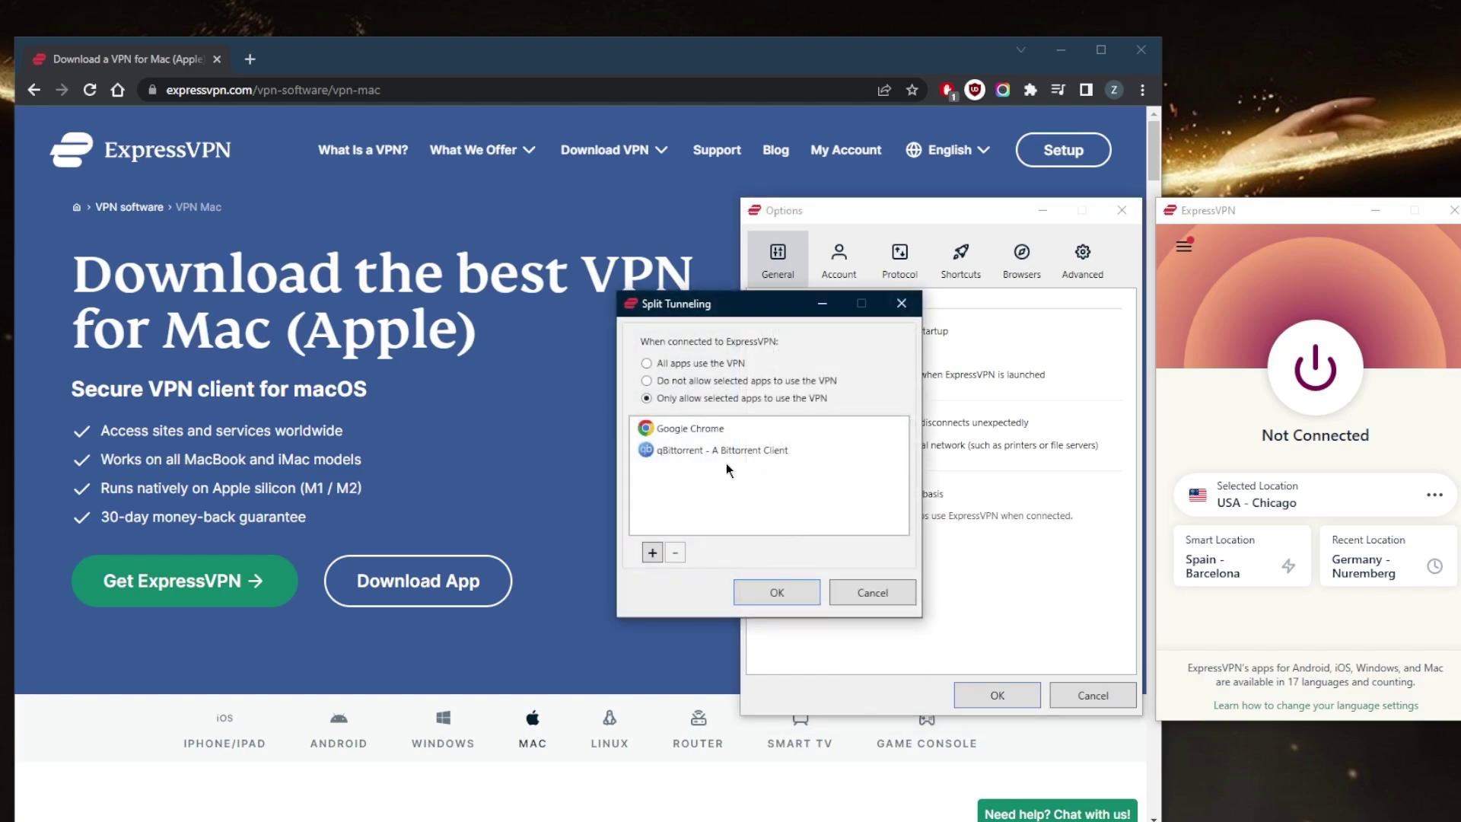
click(647, 382)
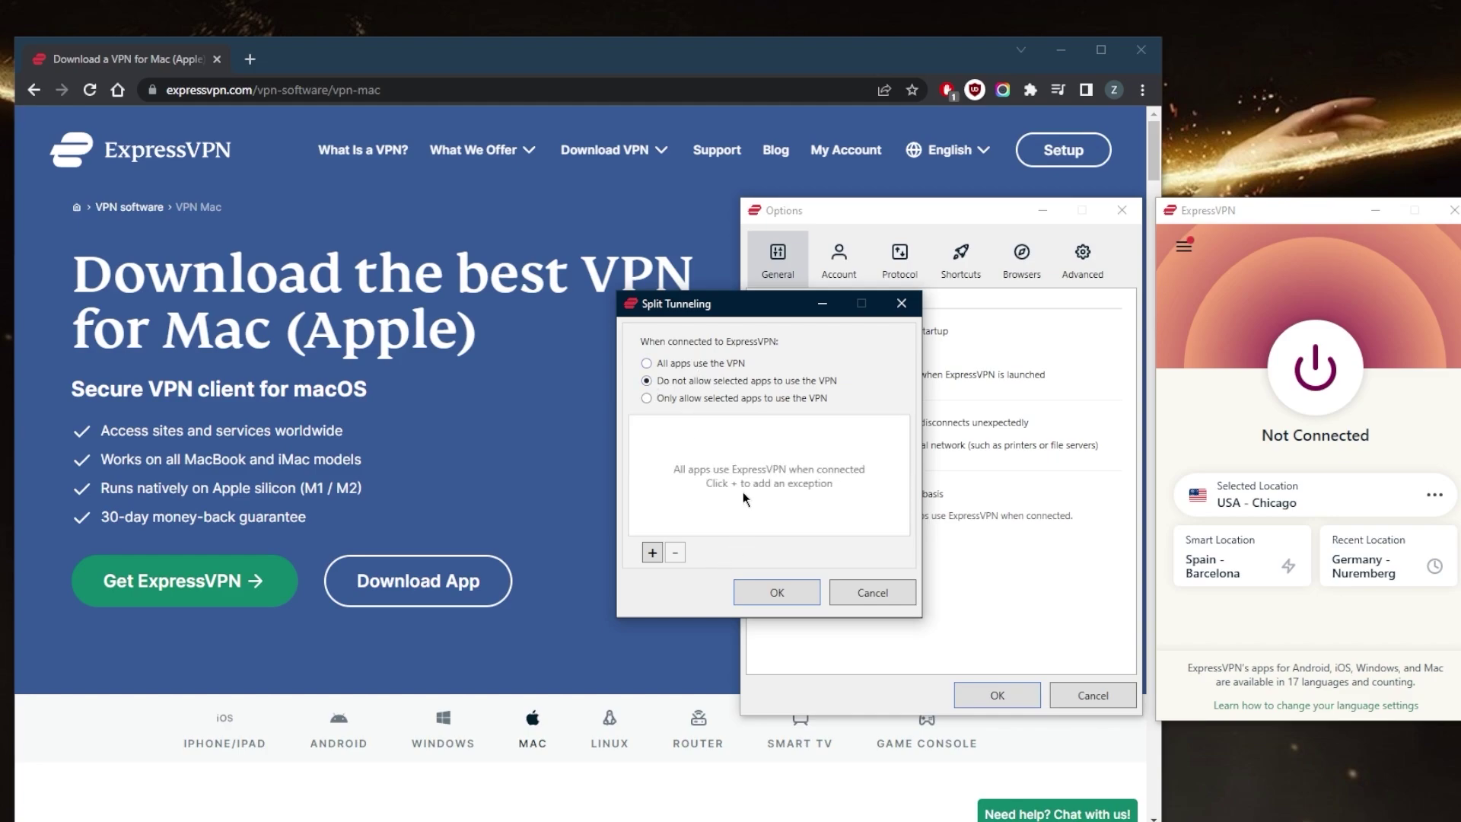
Confirm split tunneling, turn per-app management off, and set the protocol to Lightway - UDP.
click(791, 587)
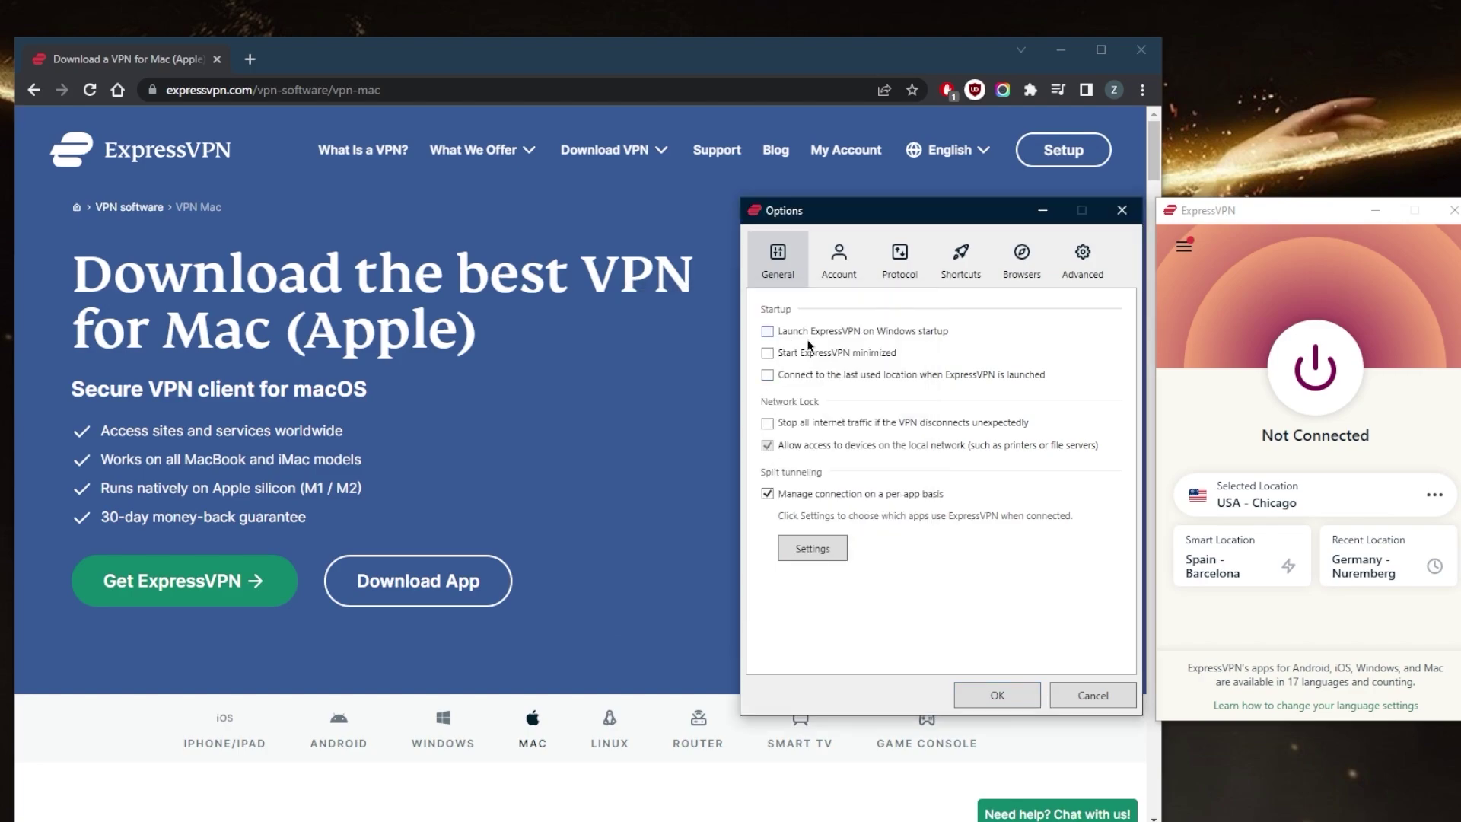
click(769, 493)
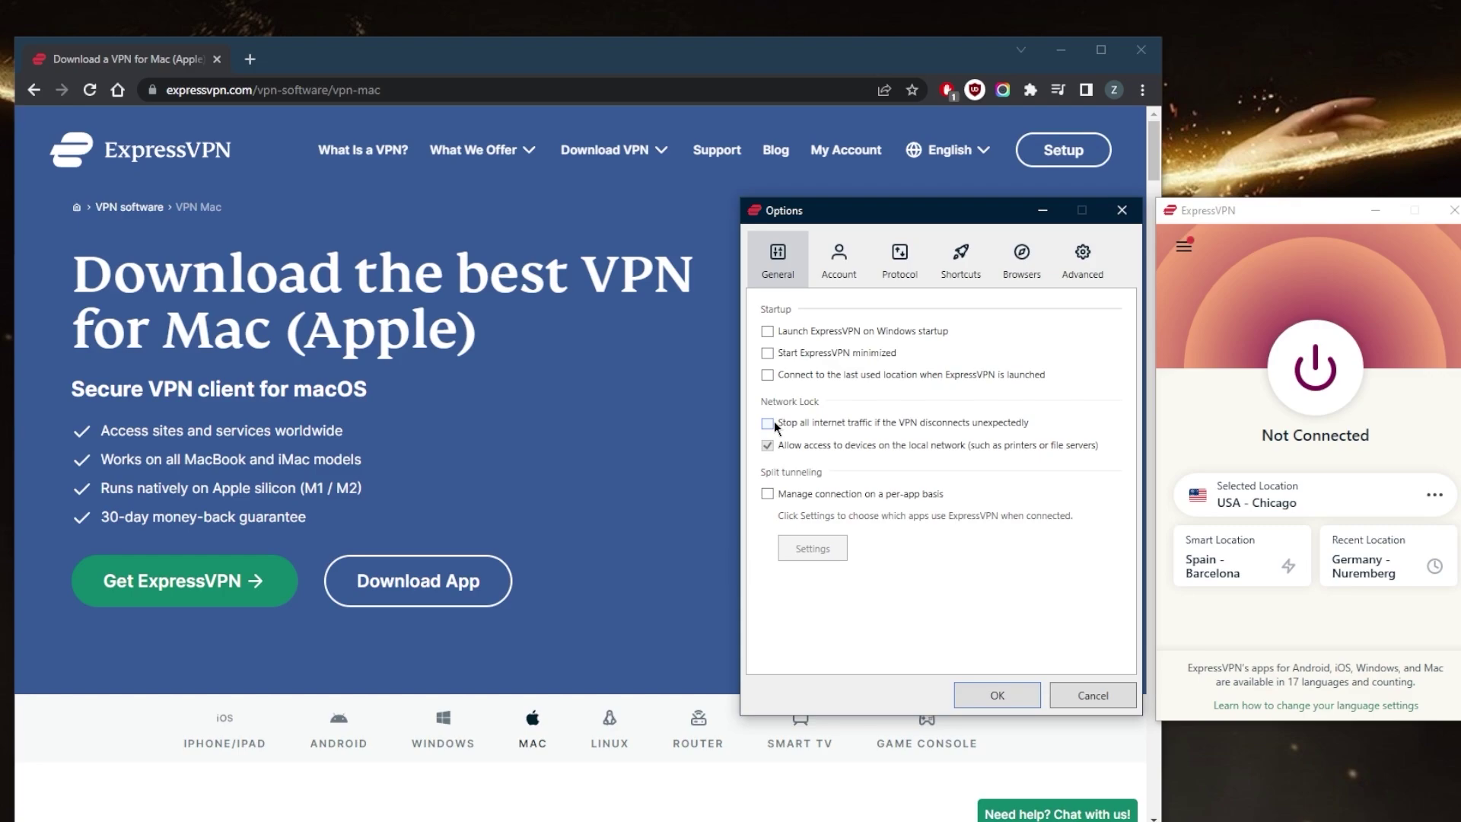
click(898, 272)
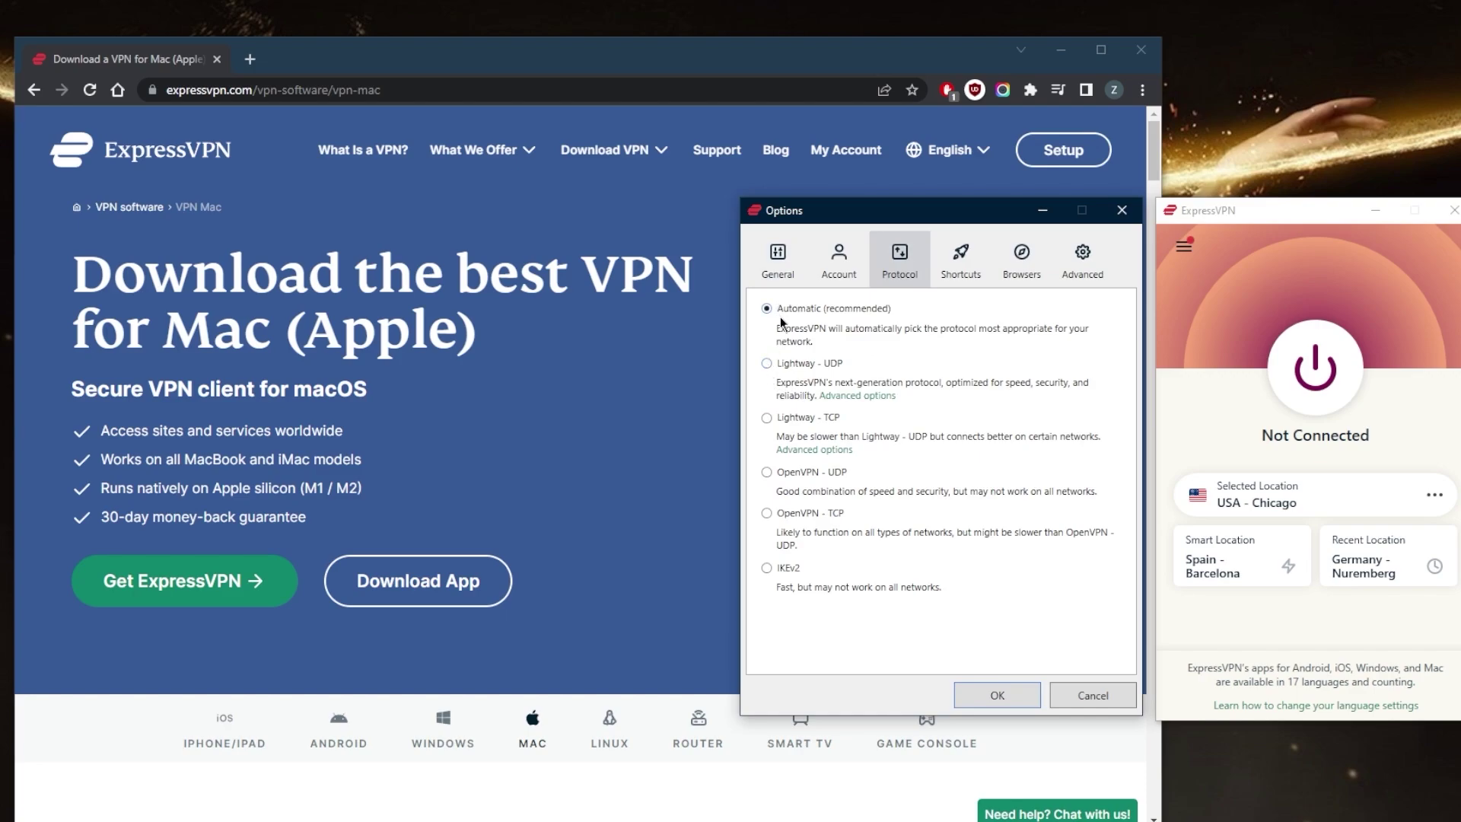
click(767, 363)
Look over the Browsers and Shortcuts tabs, return to General, and close Options with OK.
click(1028, 255)
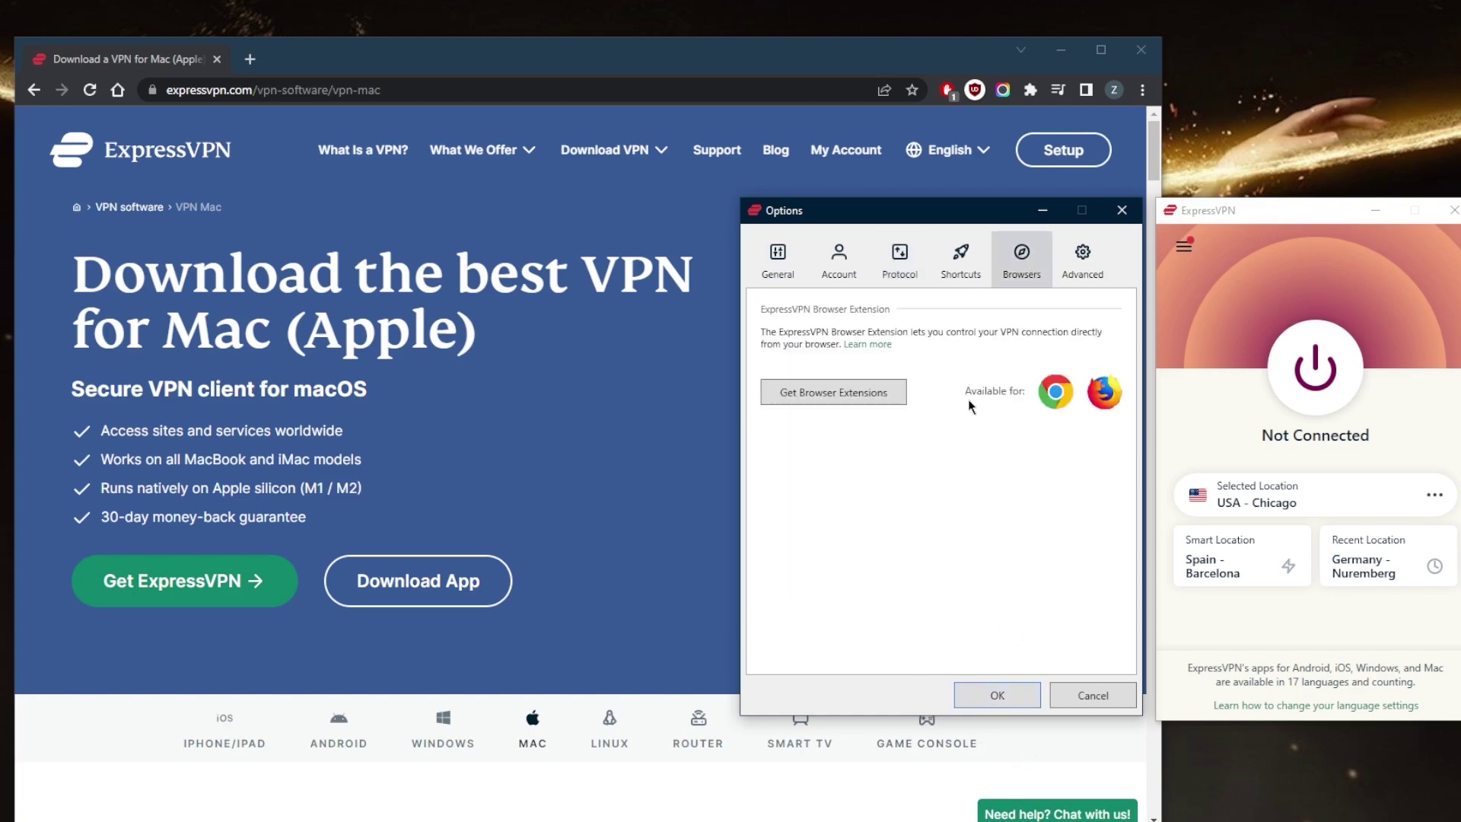
click(956, 255)
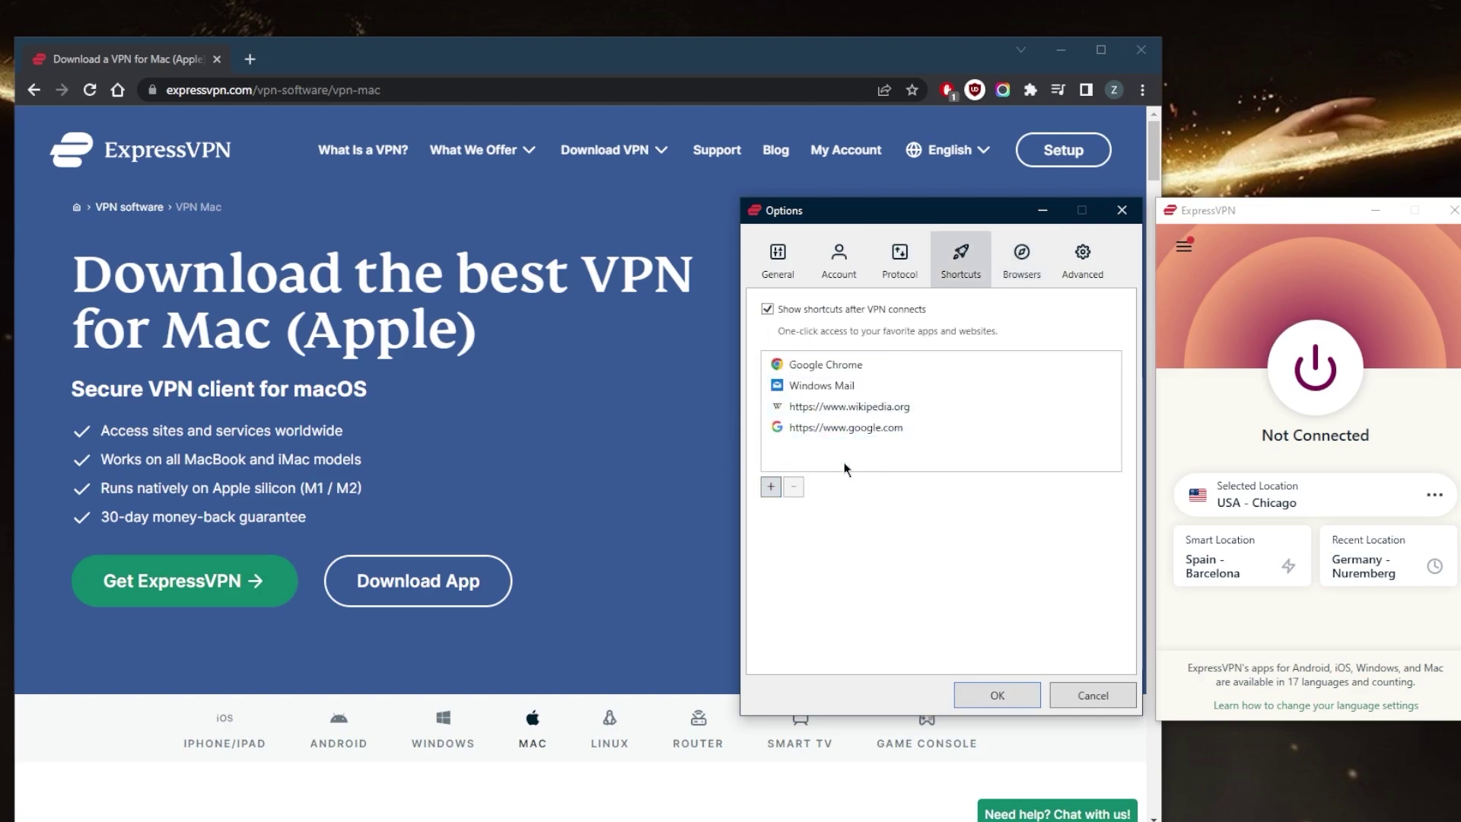
click(792, 286)
click(1017, 692)
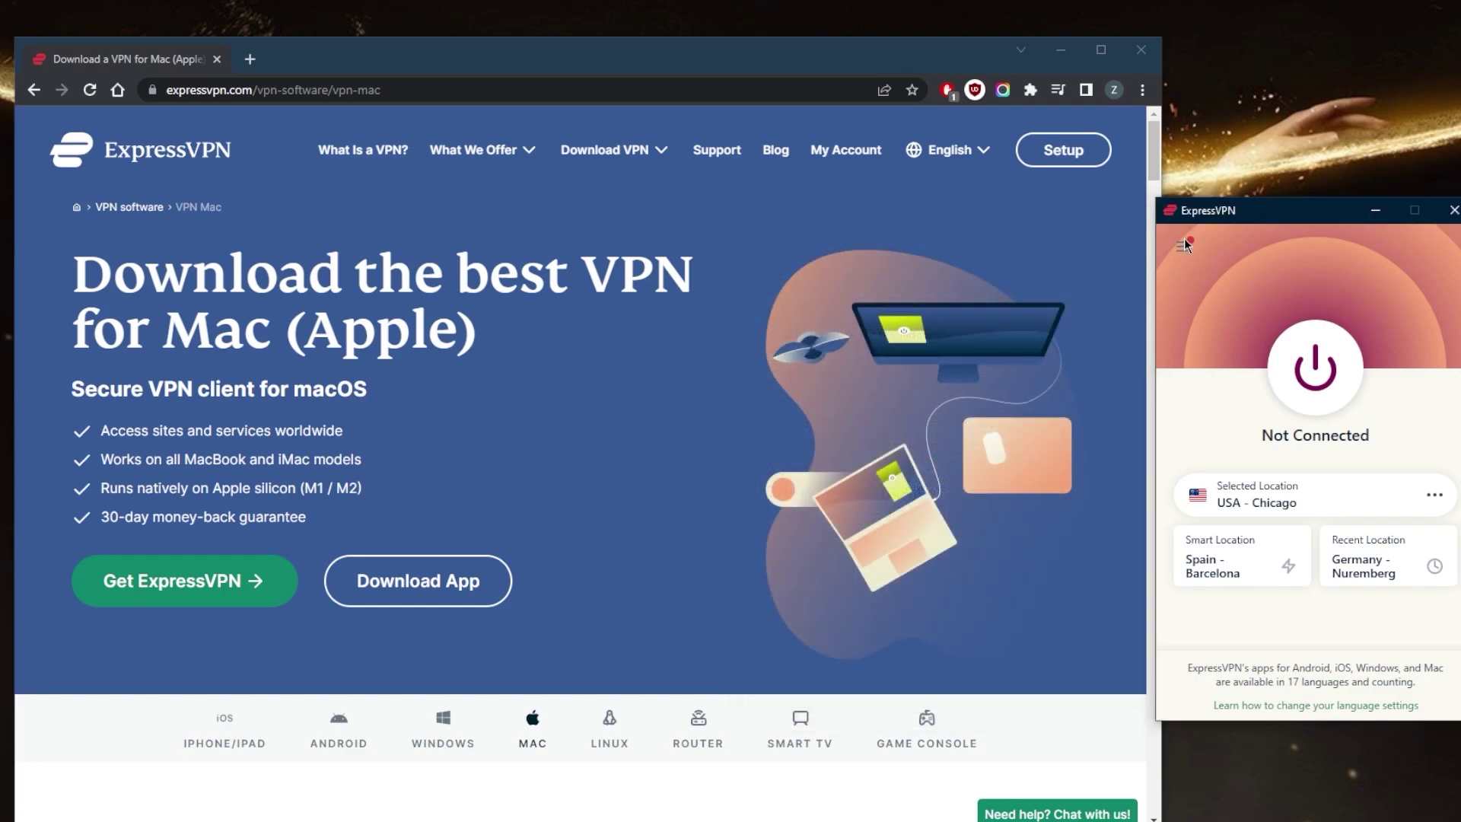
Pick France from All Locations > Europe as the selected VPN location.
click(1184, 247)
click(1217, 277)
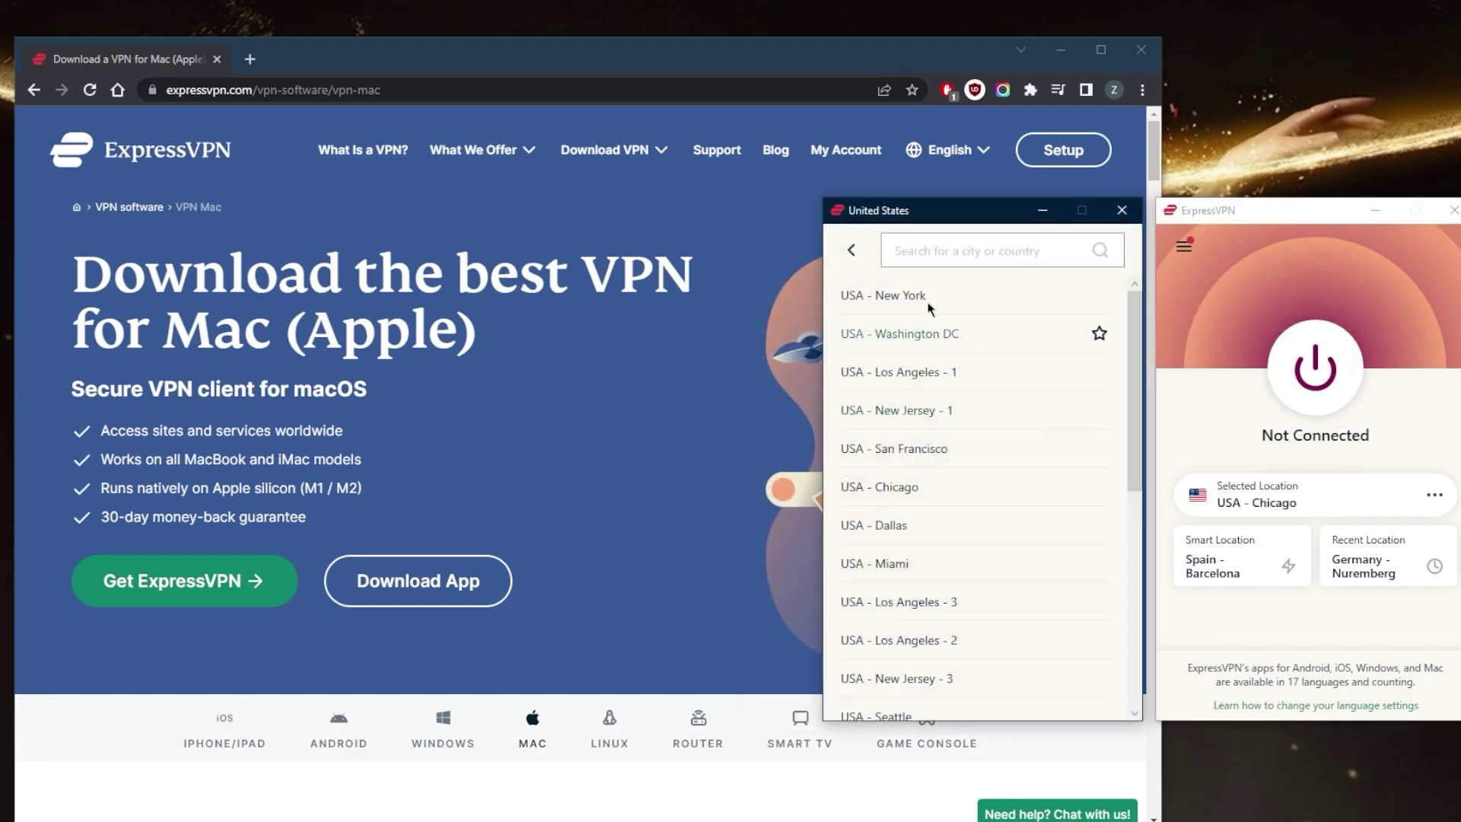
click(846, 254)
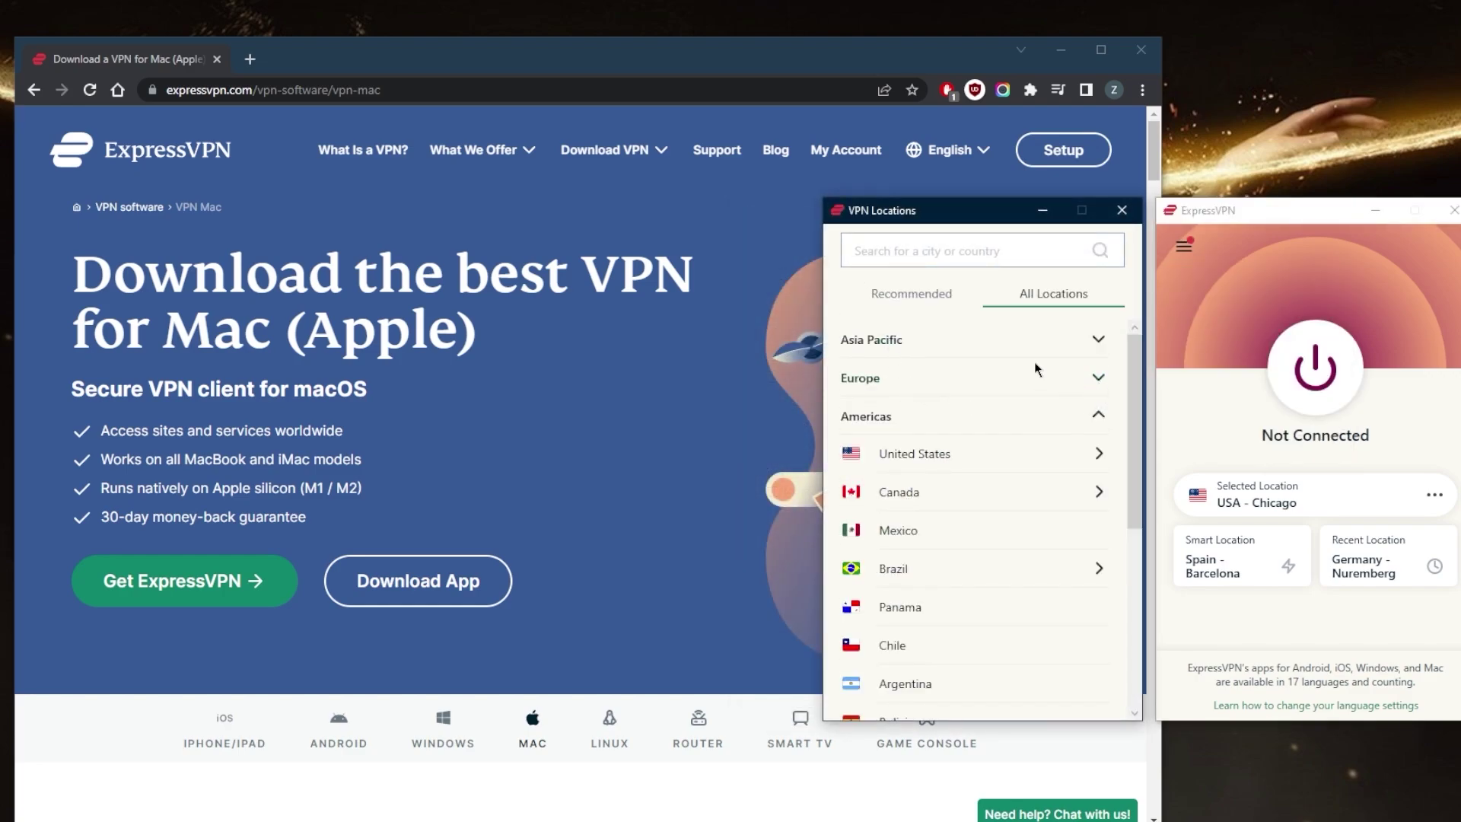
click(1054, 379)
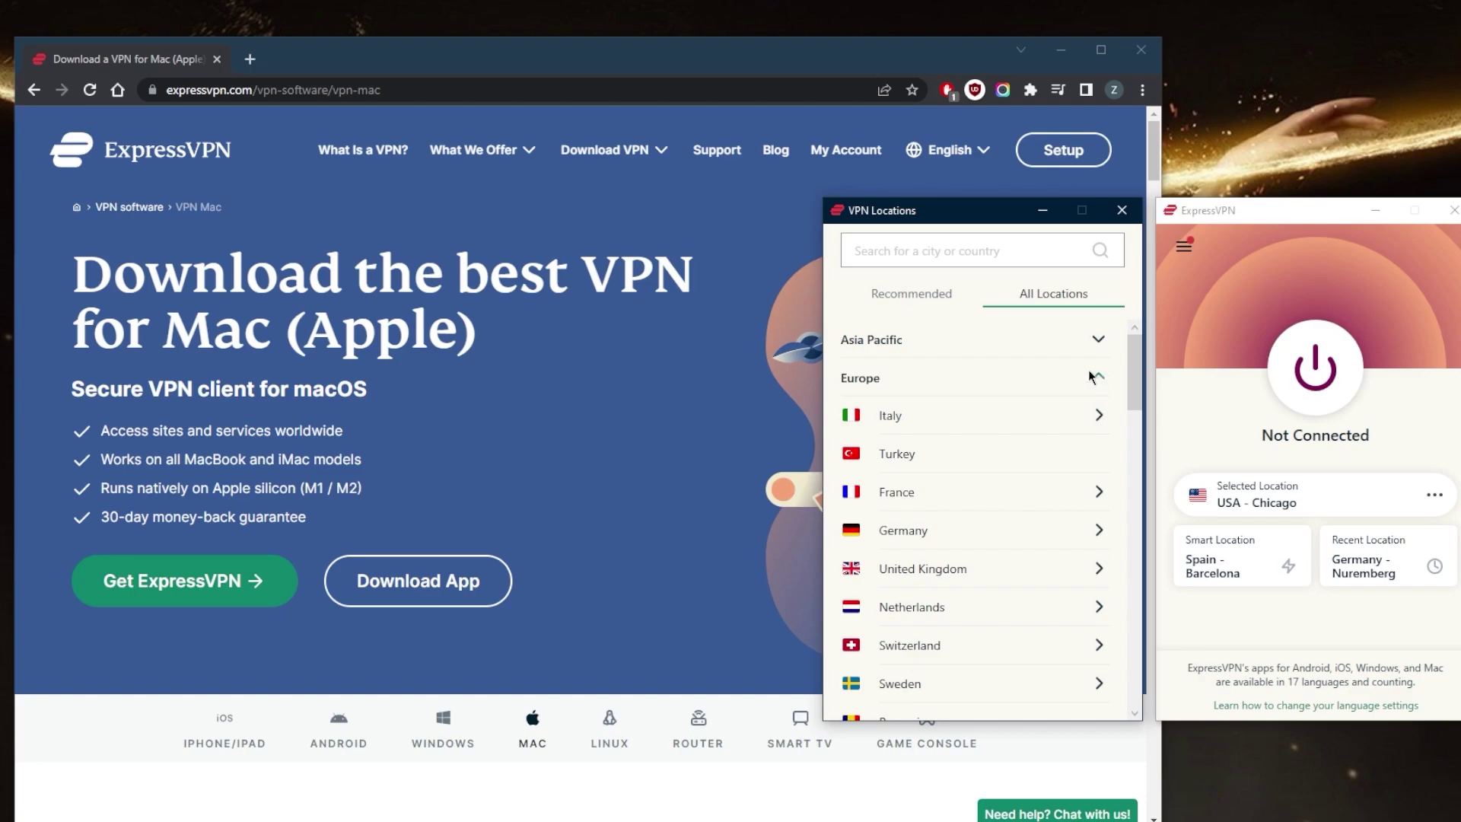
double_click(903, 492)
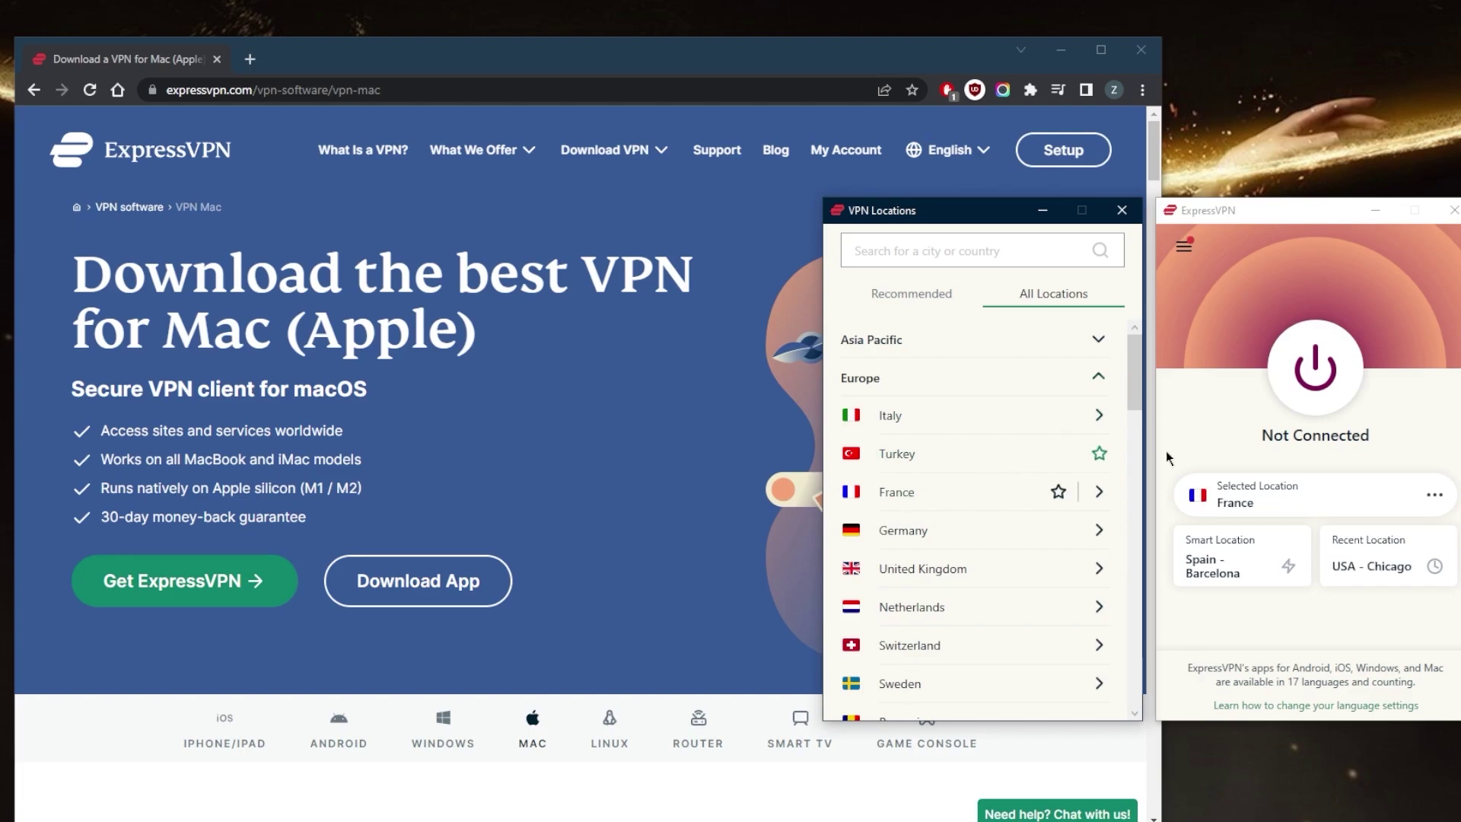